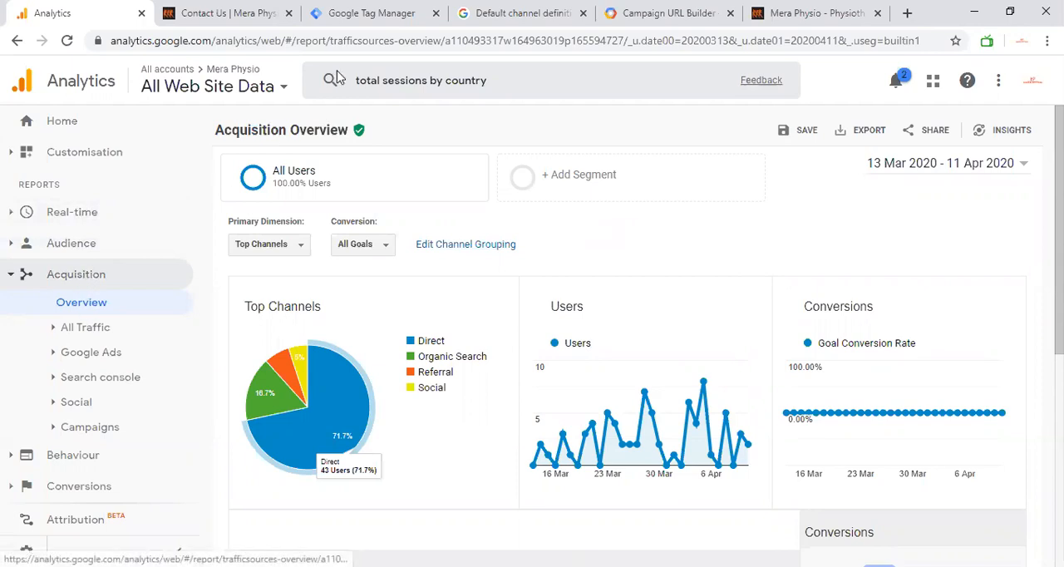
# Step: Look through the primary dimension options of the Acquisition Overview and open the channel grouping settings
pyautogui.moveTo(312, 168)
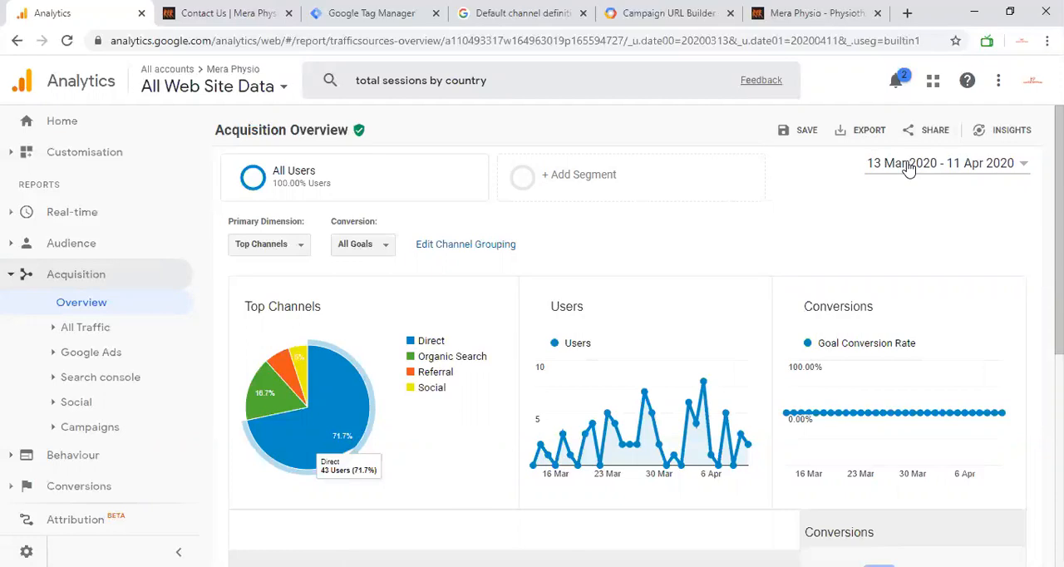
pyautogui.scroll(-1, 589, 220)
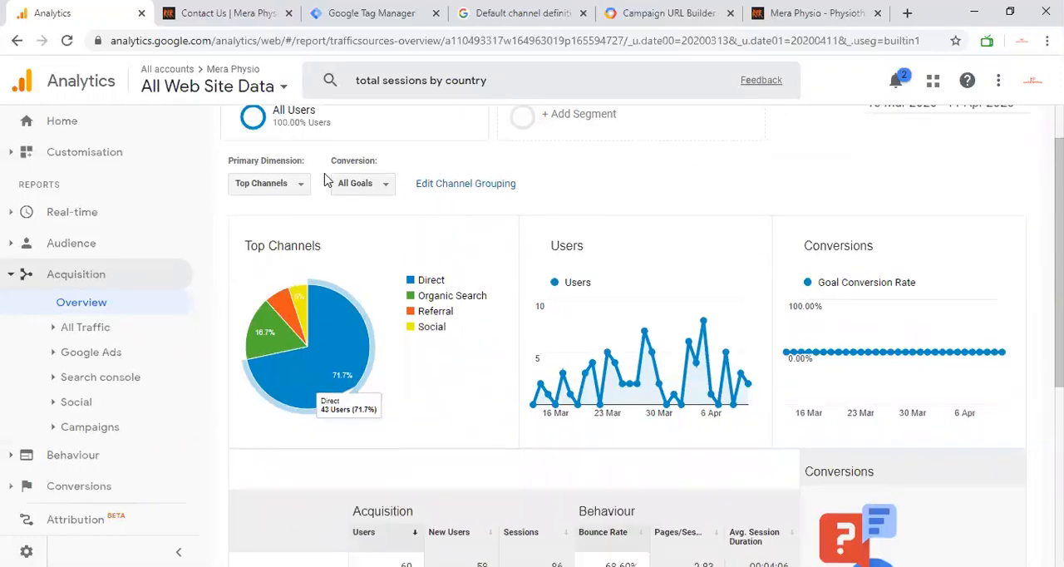
pyautogui.click(288, 184)
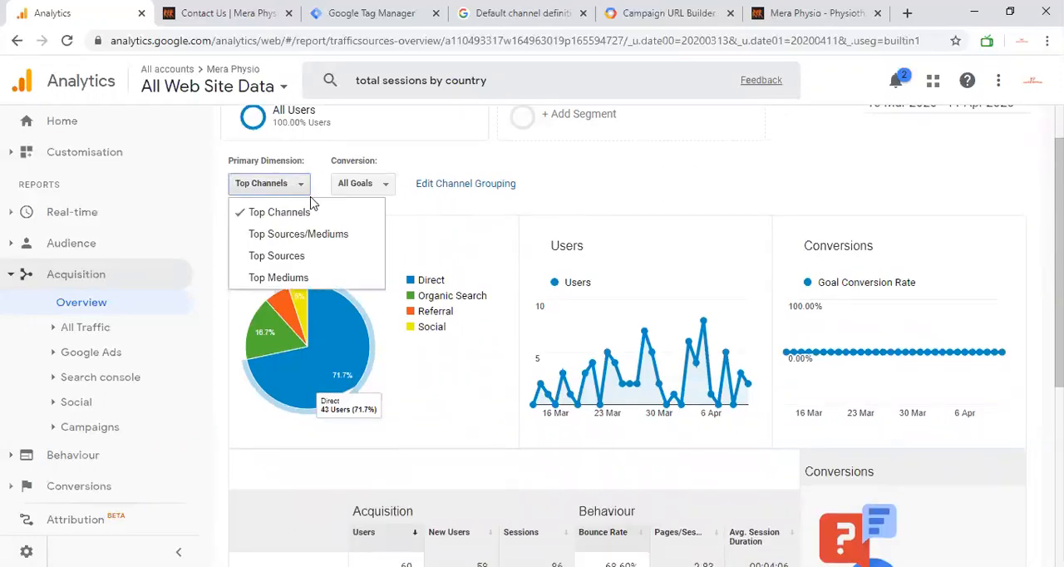
pyautogui.click(292, 191)
pyautogui.click(290, 188)
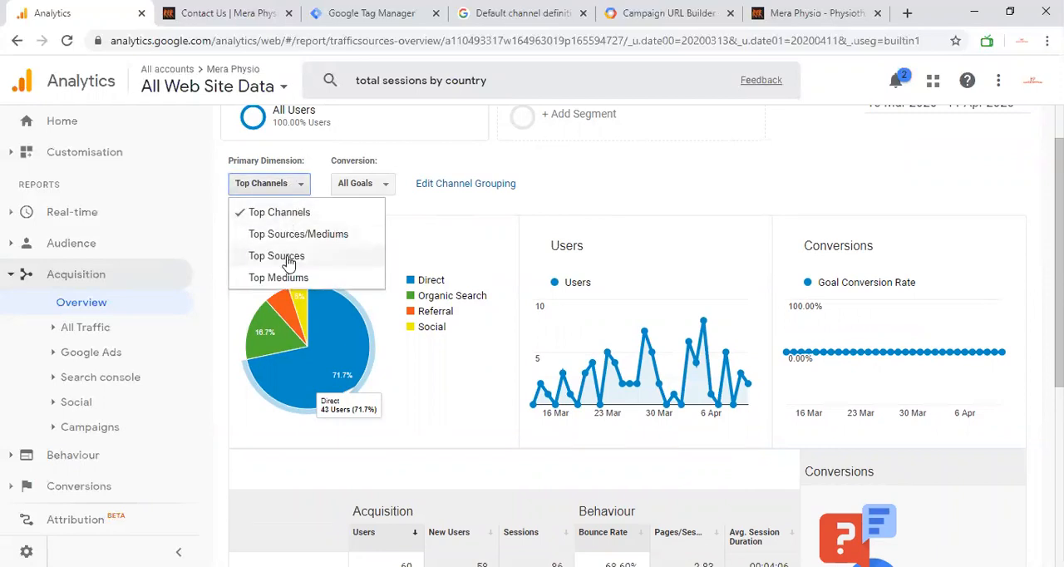
pyautogui.click(465, 184)
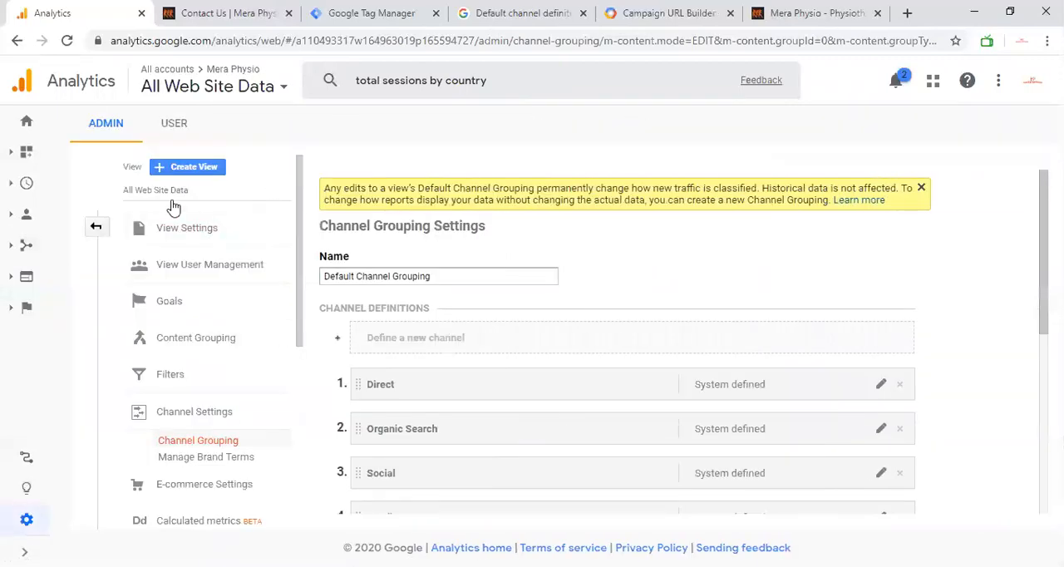
# Step: Return from the channel grouping settings to the Acquisition Overview report
pyautogui.click(31, 219)
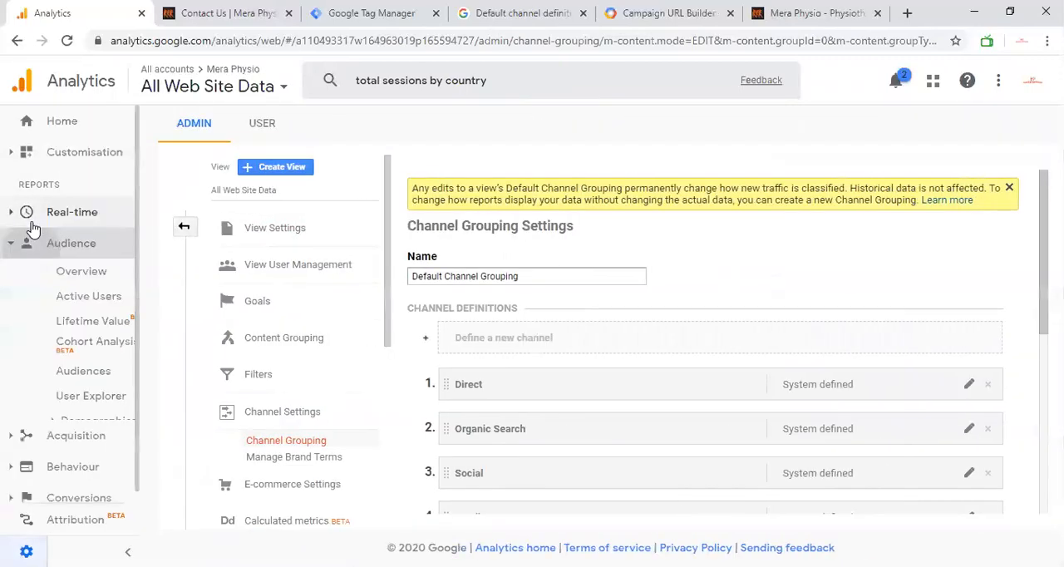
pyautogui.scroll(-2, 48, 437)
pyautogui.scroll(1, 30, 142)
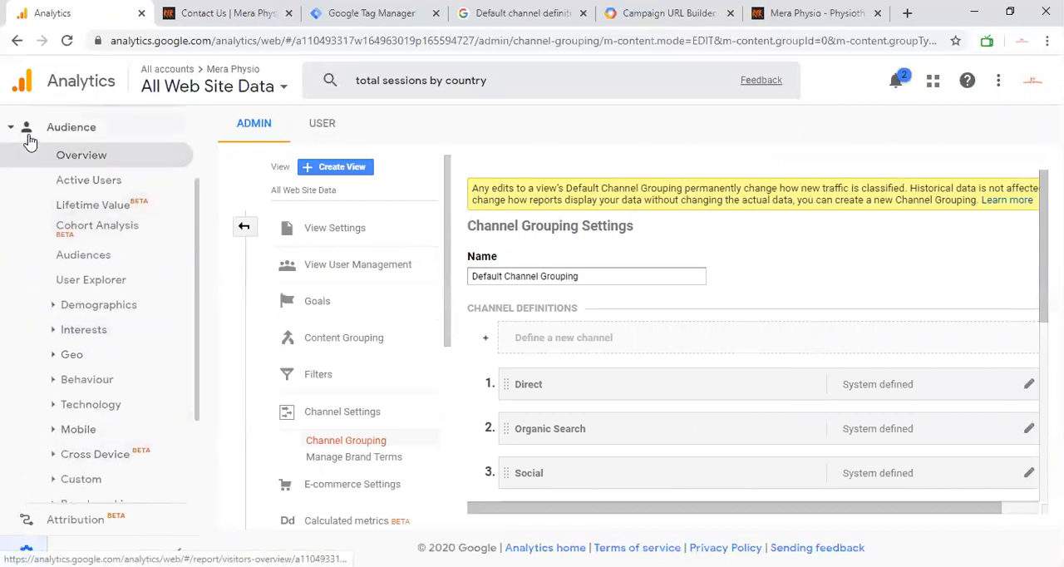
pyautogui.click(25, 128)
pyautogui.click(58, 281)
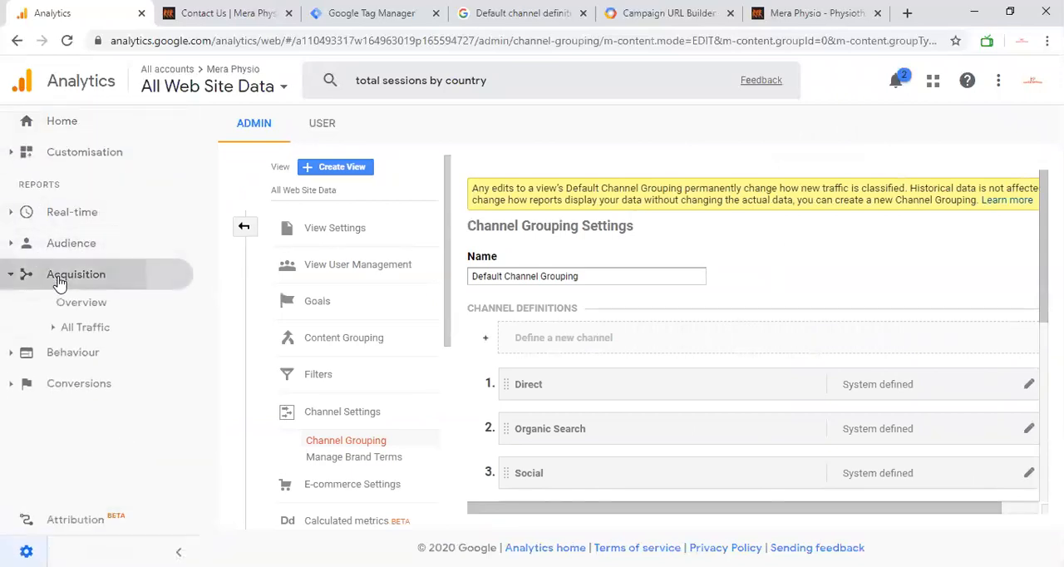
pyautogui.click(95, 304)
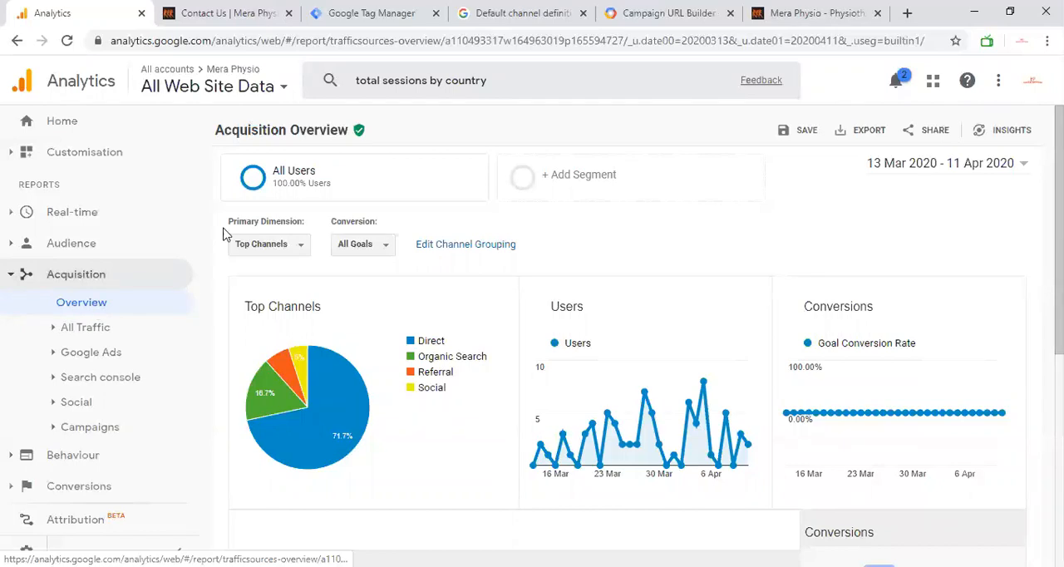
# Step: Show the available primary dimensions again while keeping Top Channels selected
pyautogui.click(287, 245)
pyautogui.click(287, 245)
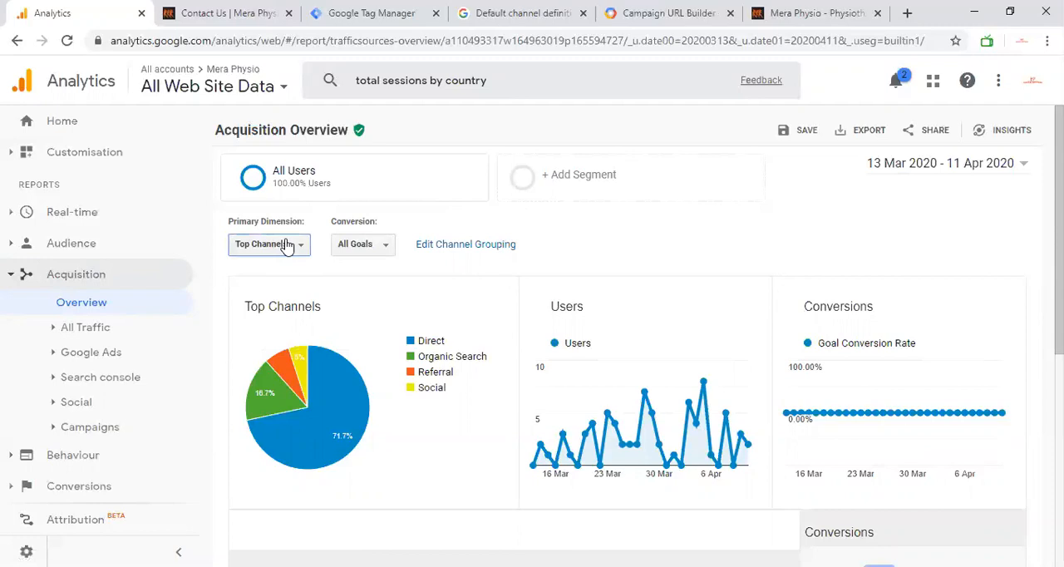
pyautogui.click(283, 251)
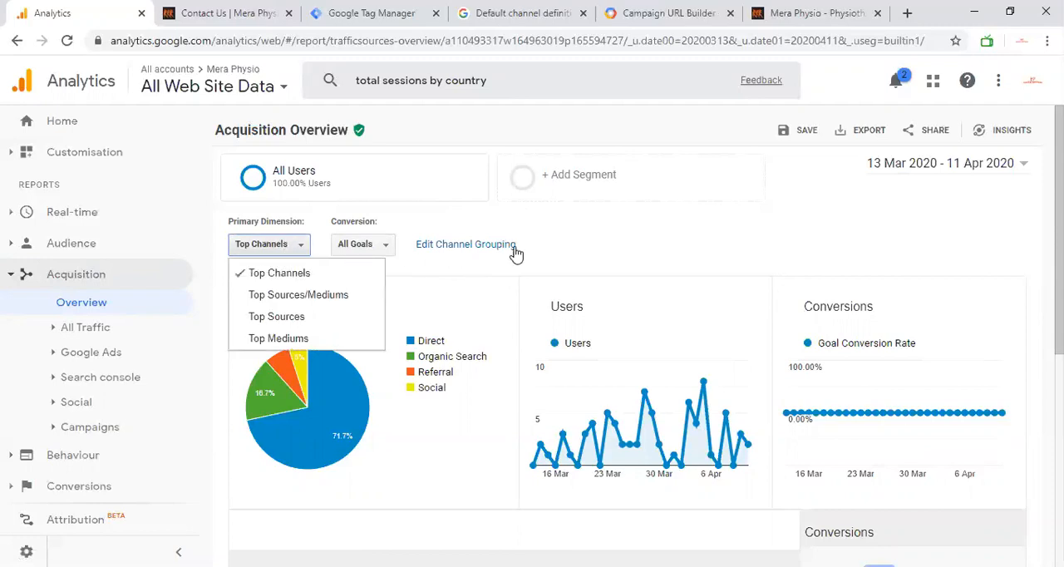
pyautogui.click(303, 250)
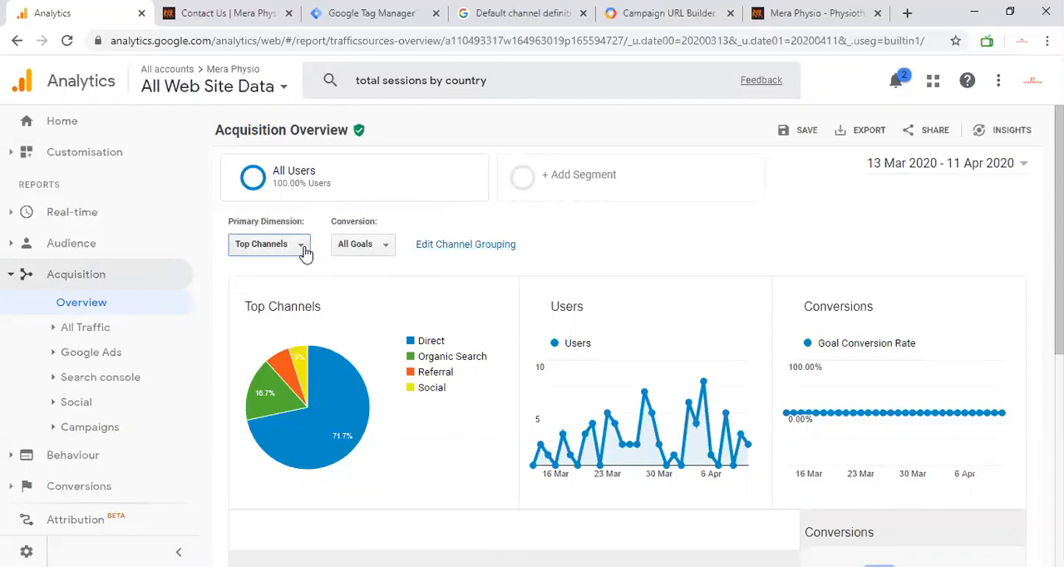
# Step: Examine the users and bounce rate of each channel in the Top Channels table
pyautogui.scroll(-1, 308, 333)
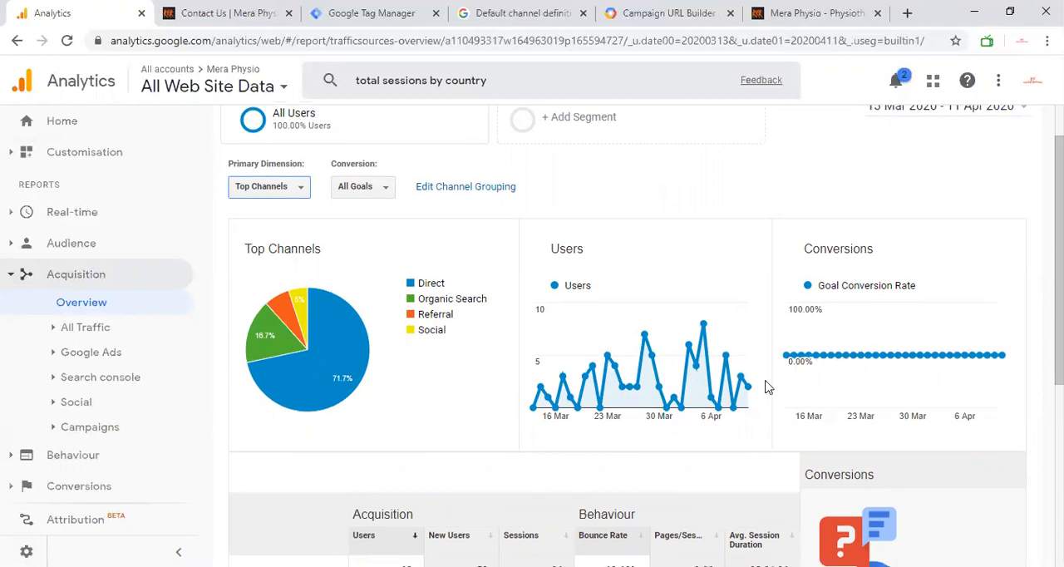
pyautogui.scroll(-4, 758, 333)
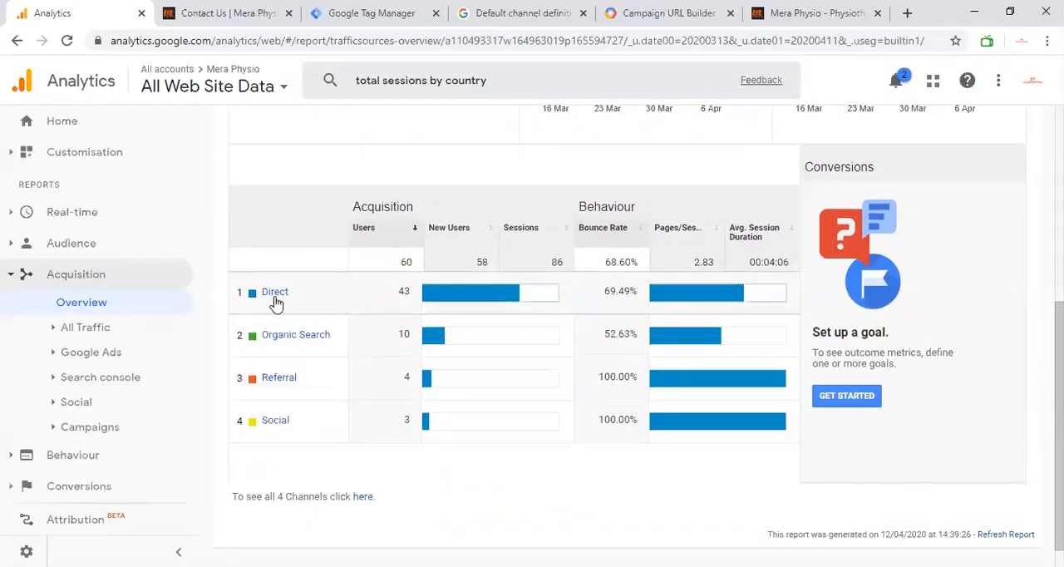
pyautogui.scroll(2, 379, 304)
pyautogui.scroll(-1, 383, 302)
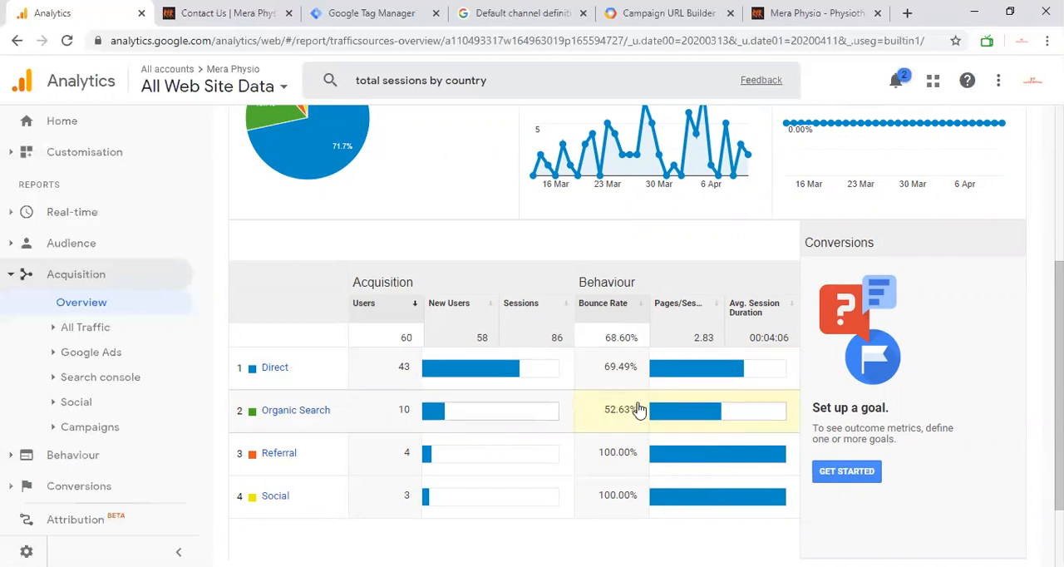
pyautogui.scroll(-2, 630, 400)
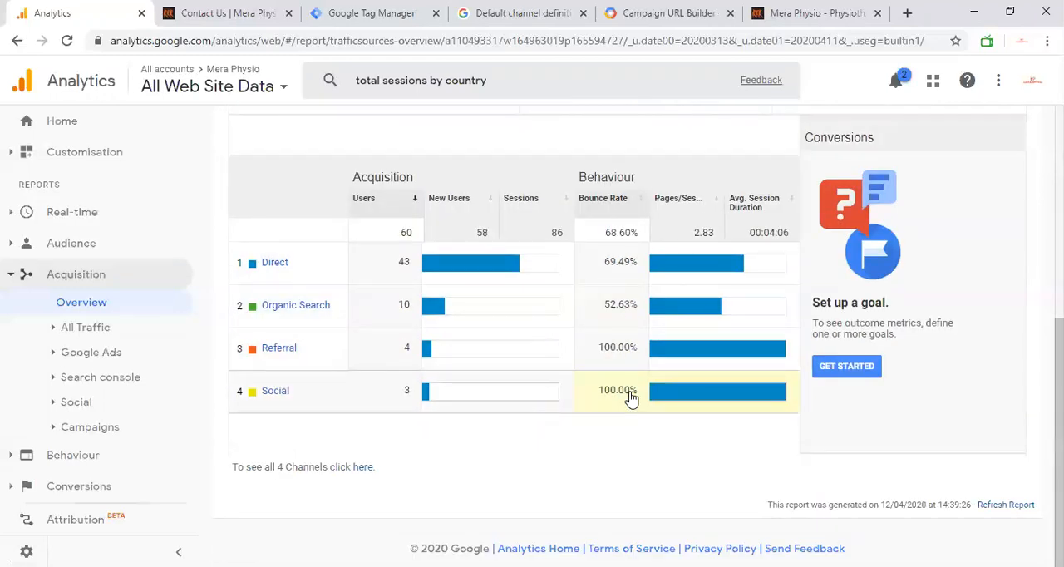
pyautogui.scroll(5, 630, 400)
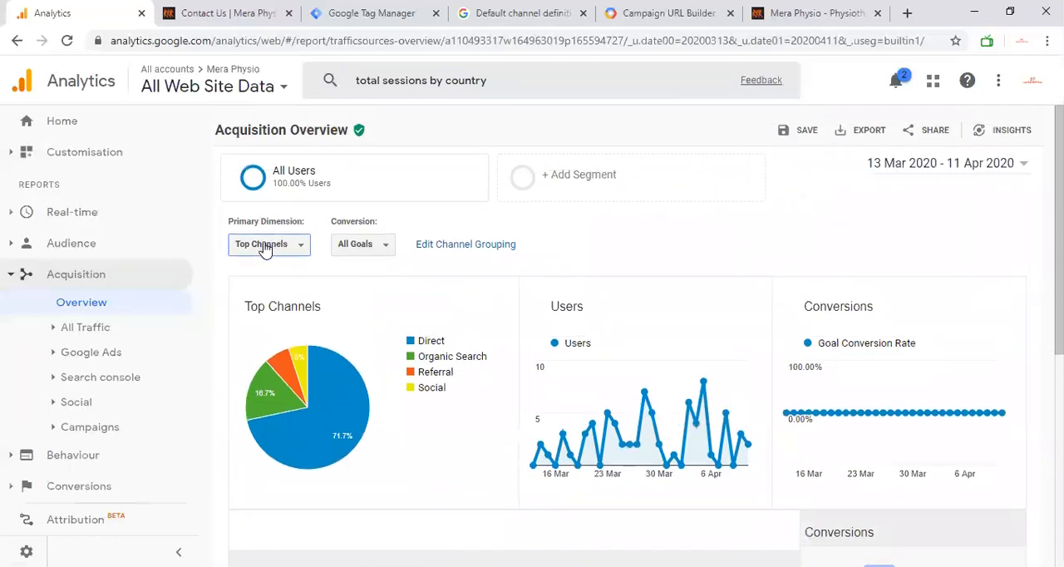
# Step: Switch the primary dimension to Top Sources/Mediums and review the acquisition figures for each source and medium
pyautogui.click(264, 245)
pyautogui.click(286, 298)
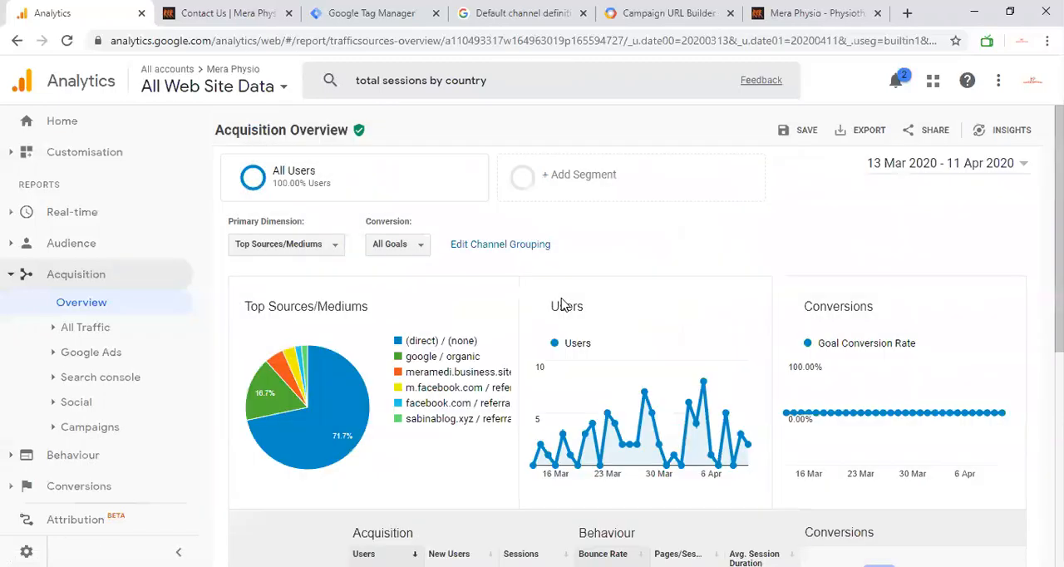
pyautogui.scroll(-1, 563, 304)
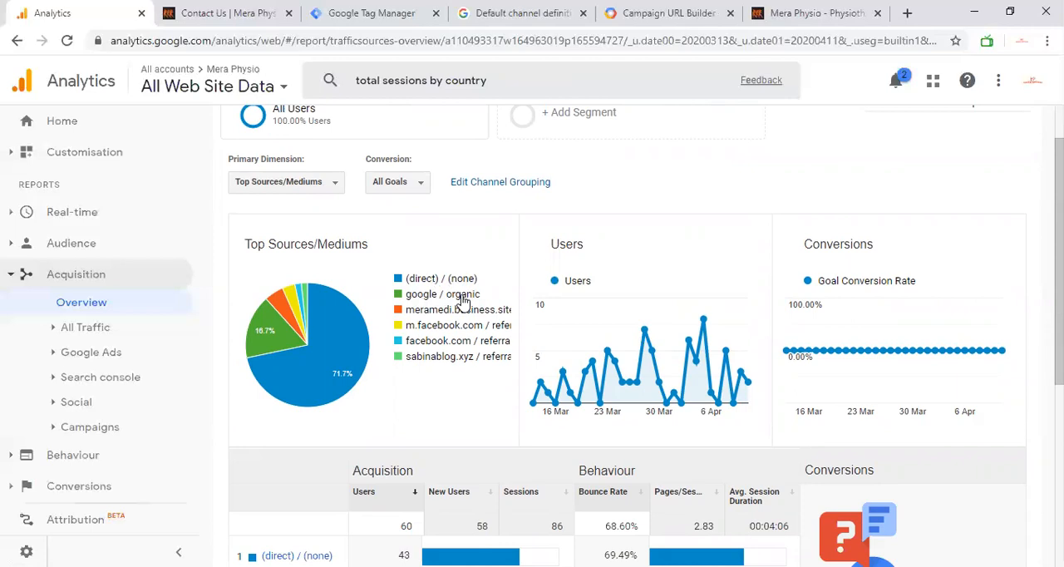
pyautogui.scroll(-2, 867, 344)
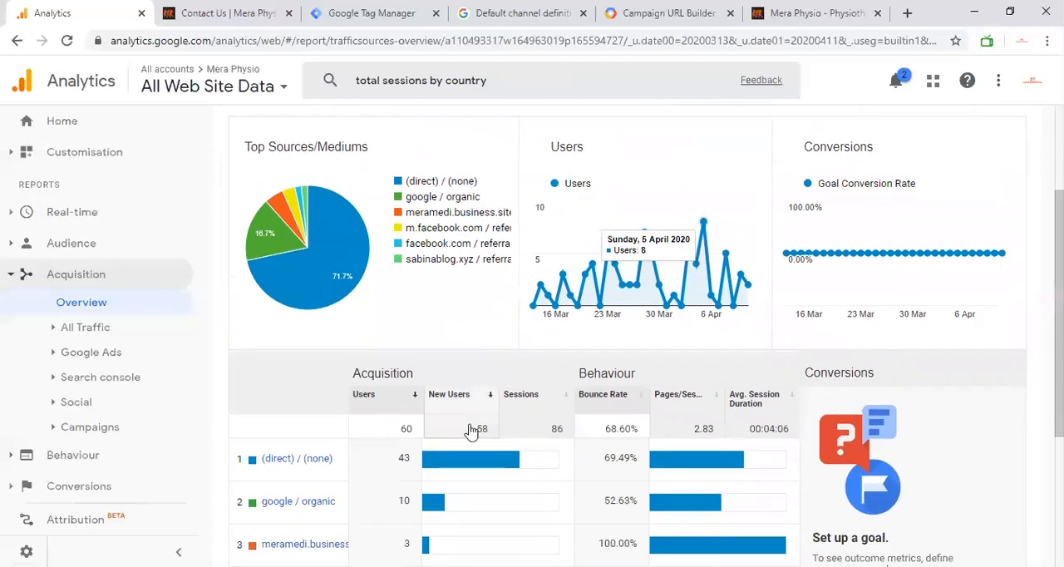
pyautogui.scroll(-2, 471, 429)
pyautogui.scroll(-2, 315, 317)
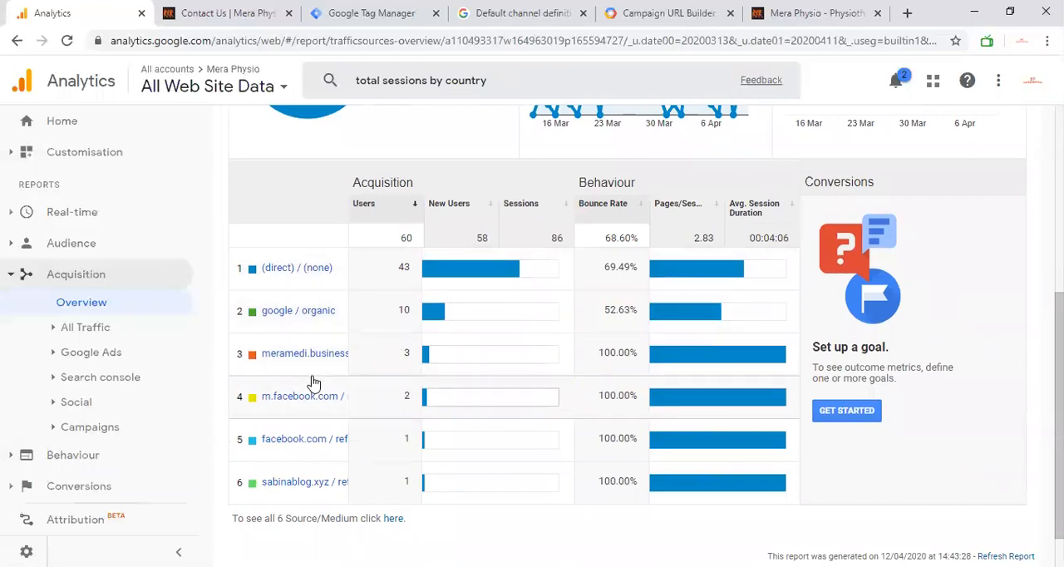
pyautogui.scroll(3, 313, 382)
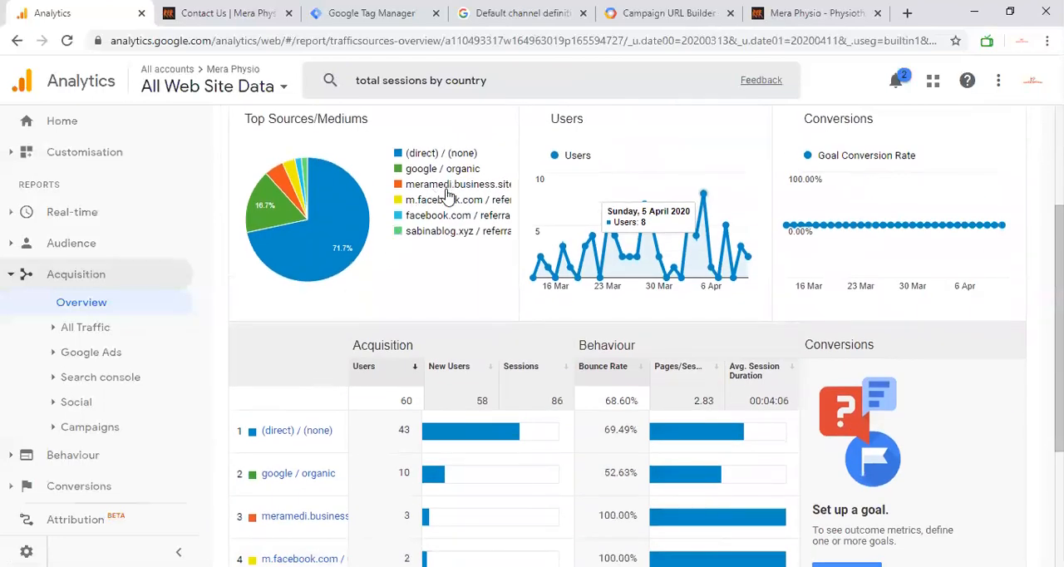
pyautogui.scroll(2, 447, 196)
# Step: View the Acquisition Overview by Top Sources and by Top Mediums
pyautogui.click(333, 185)
pyautogui.click(308, 256)
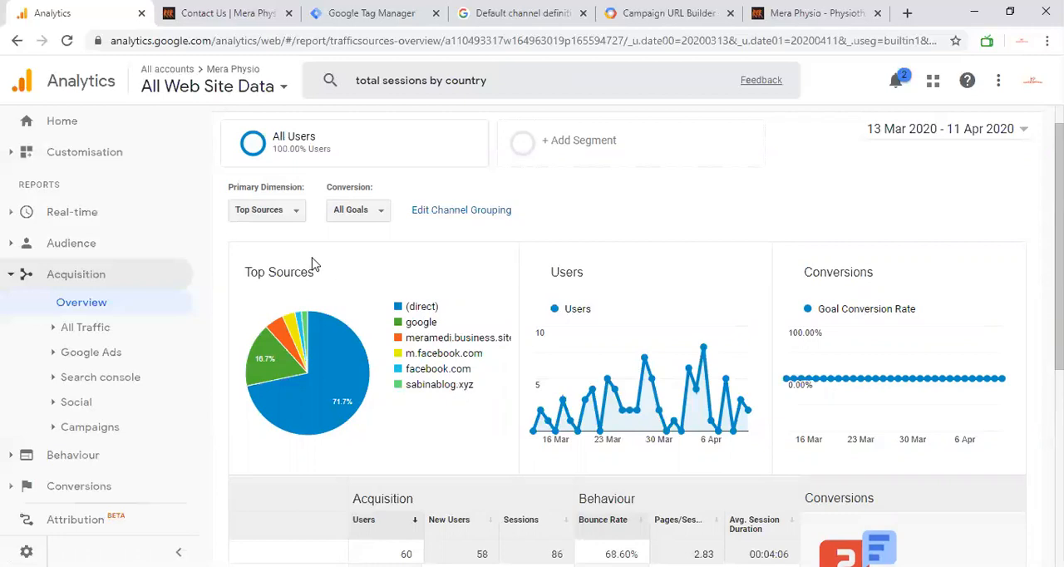
pyautogui.click(294, 219)
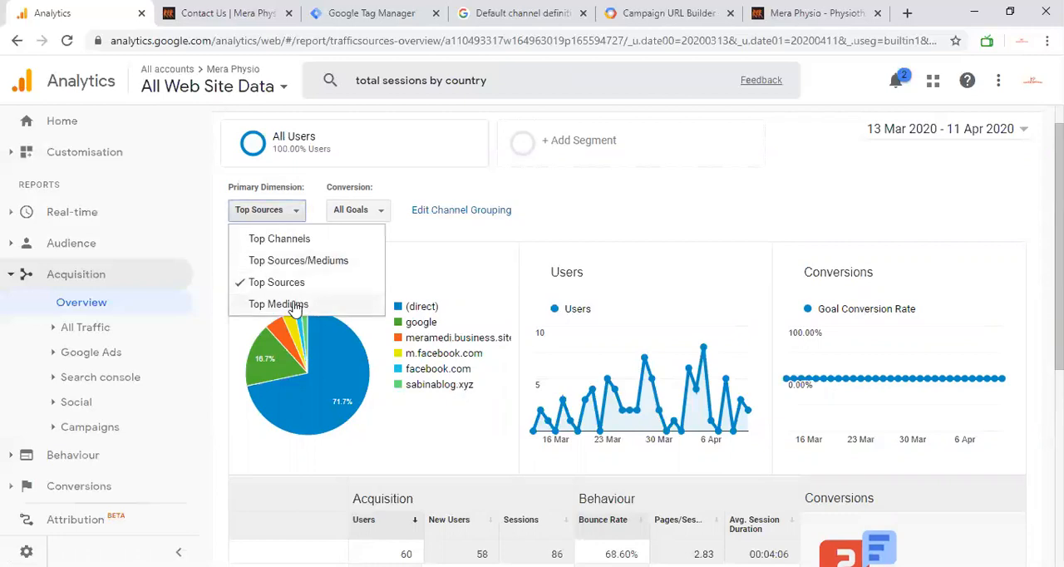
pyautogui.click(291, 305)
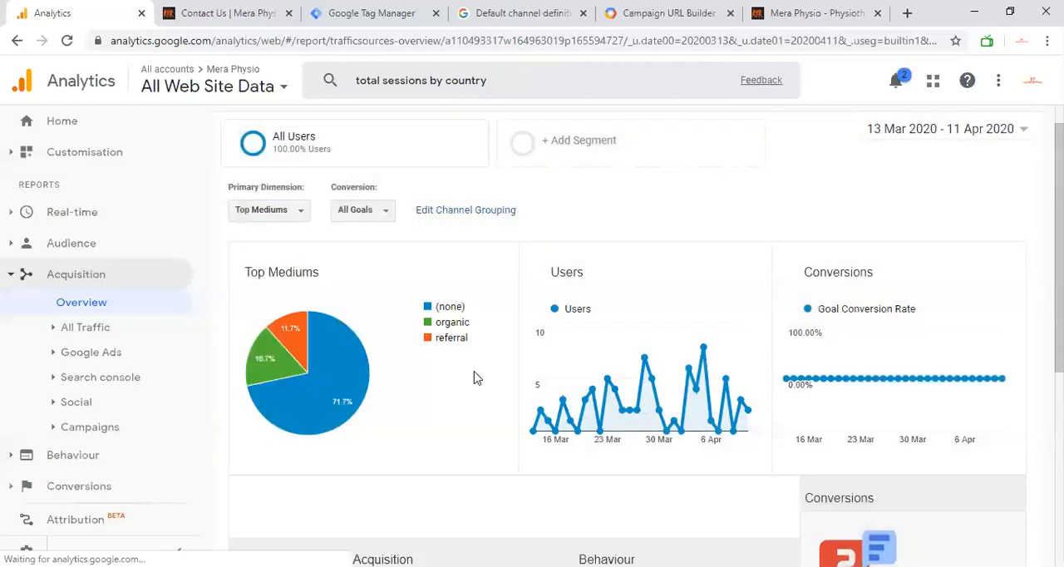
pyautogui.scroll(-2, 475, 375)
pyautogui.scroll(2, 633, 299)
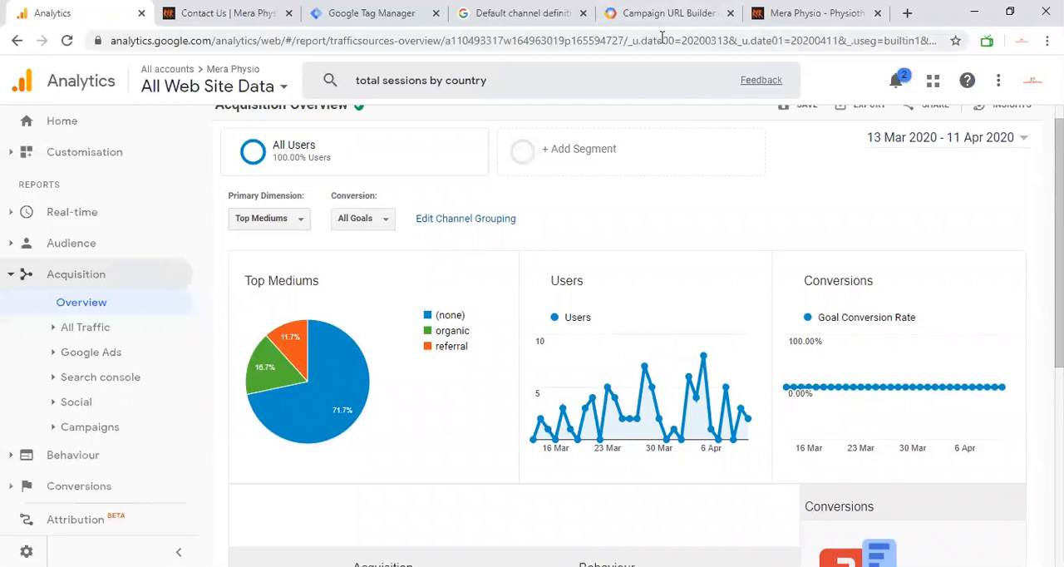
# Step: Read the table of channel rules on the Default channel definitions page of Analytics Help
pyautogui.click(486, 14)
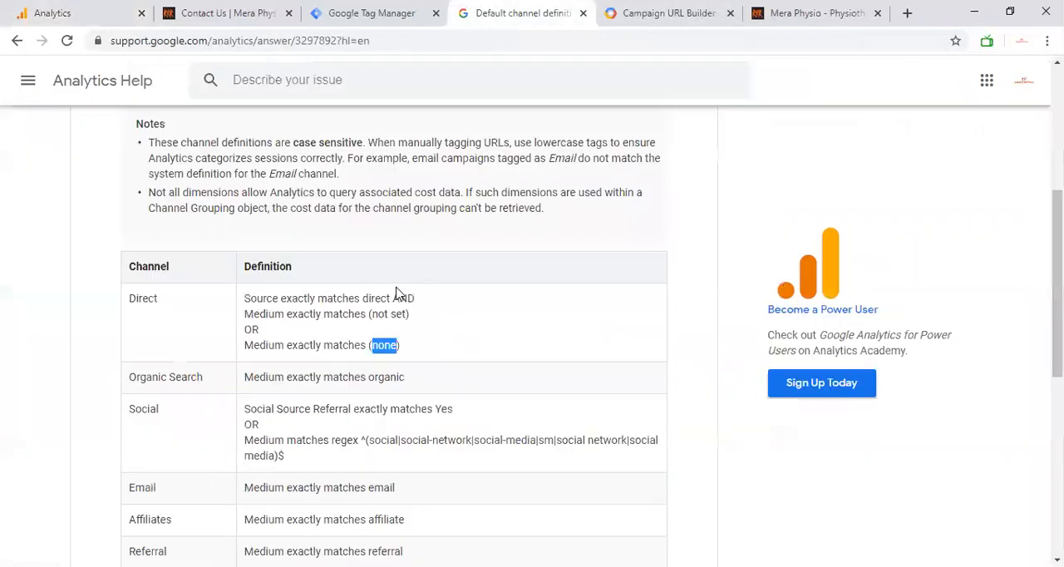
pyautogui.scroll(4, 396, 291)
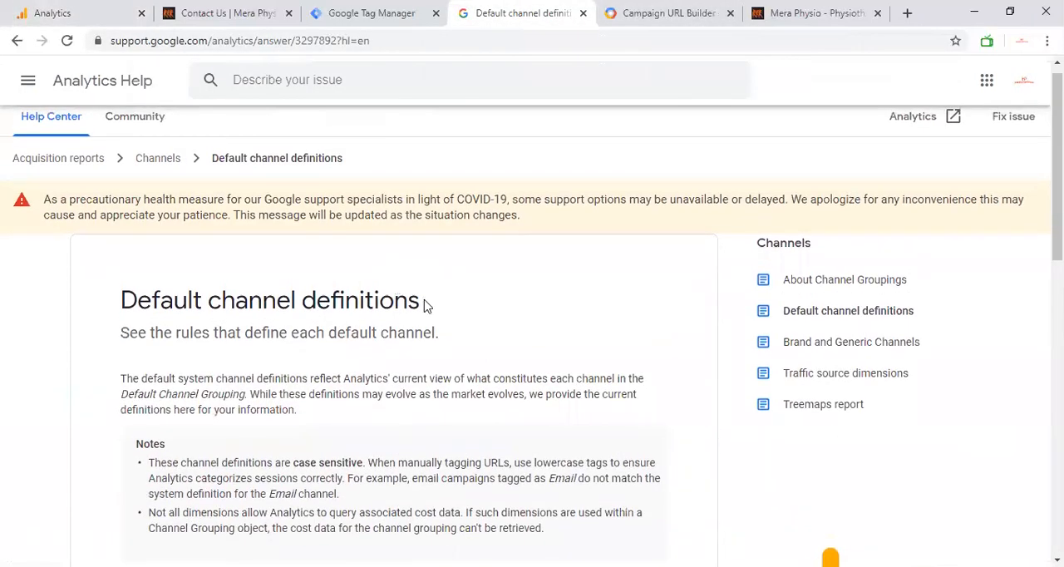
pyautogui.scroll(-7, 424, 306)
pyautogui.scroll(-1, 424, 306)
pyautogui.scroll(3, 426, 303)
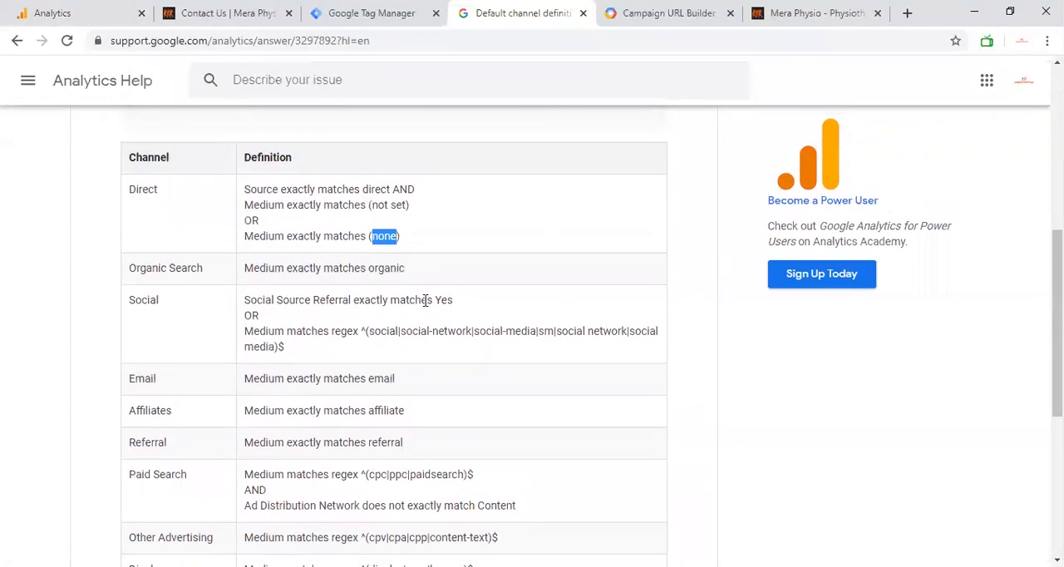
# Step: Back in Google Analytics, inspect the Direct channel's rule in the channel grouping settings without changing it, and open the Content Grouping settings
pyautogui.click(92, 7)
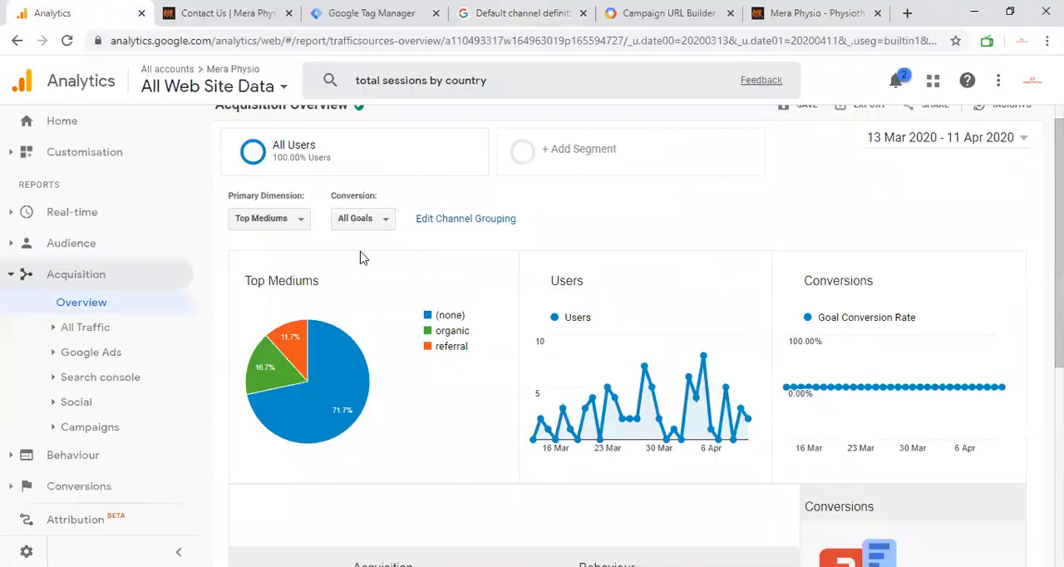
pyautogui.click(464, 219)
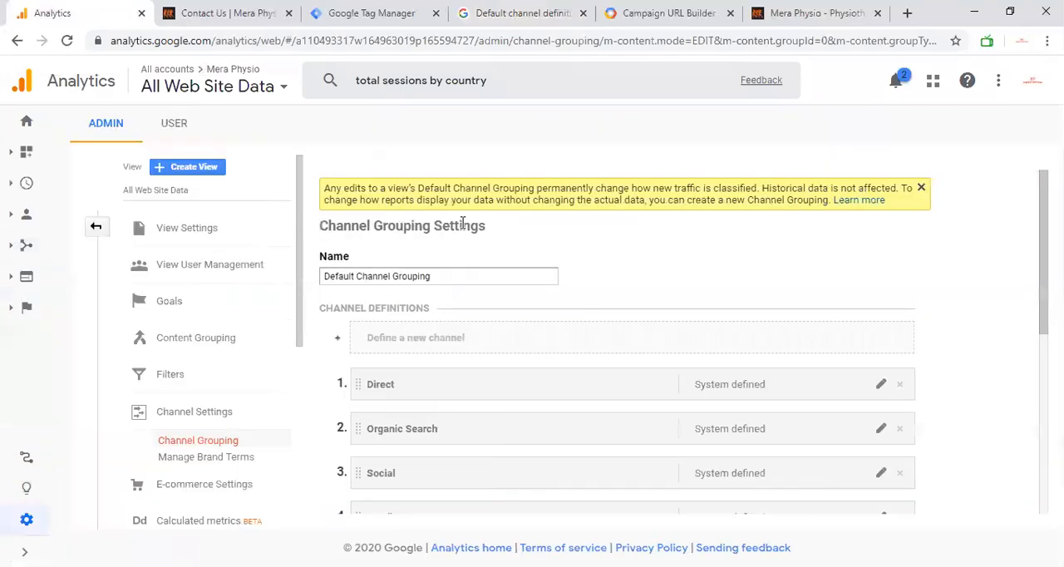
pyautogui.scroll(-1, 397, 379)
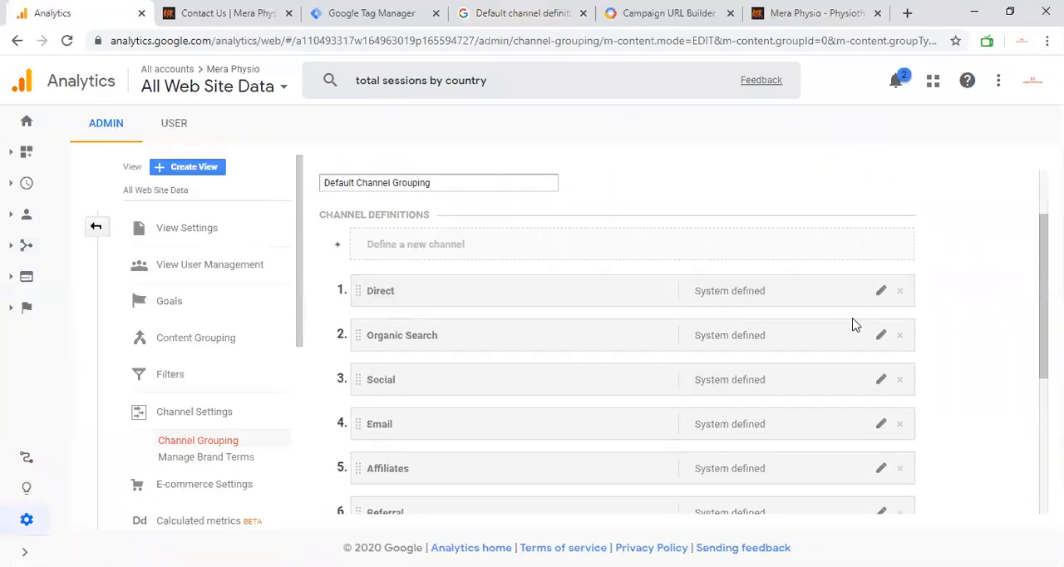
pyautogui.click(882, 293)
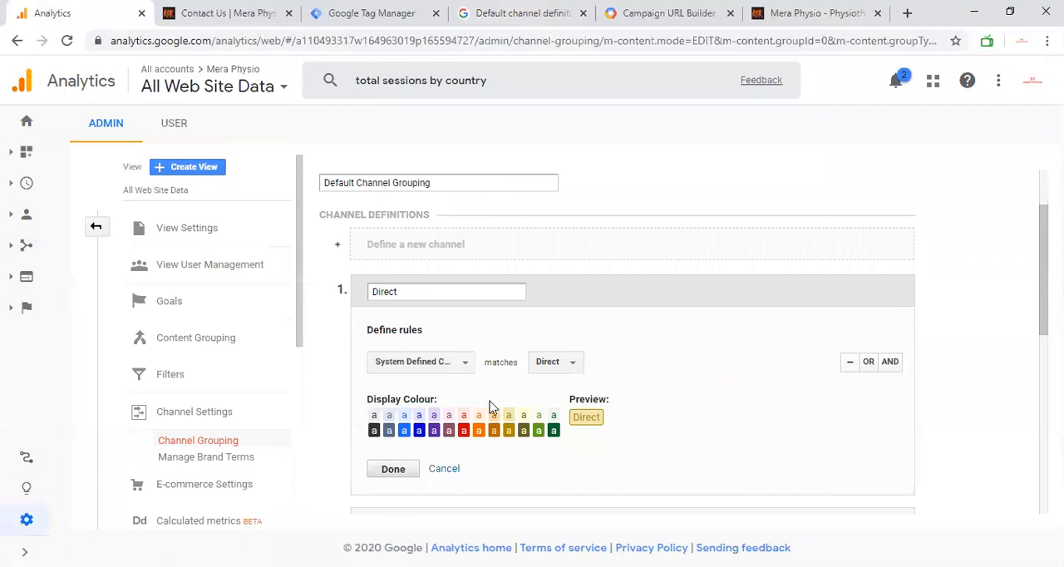
pyautogui.click(443, 469)
pyautogui.scroll(-4, 346, 346)
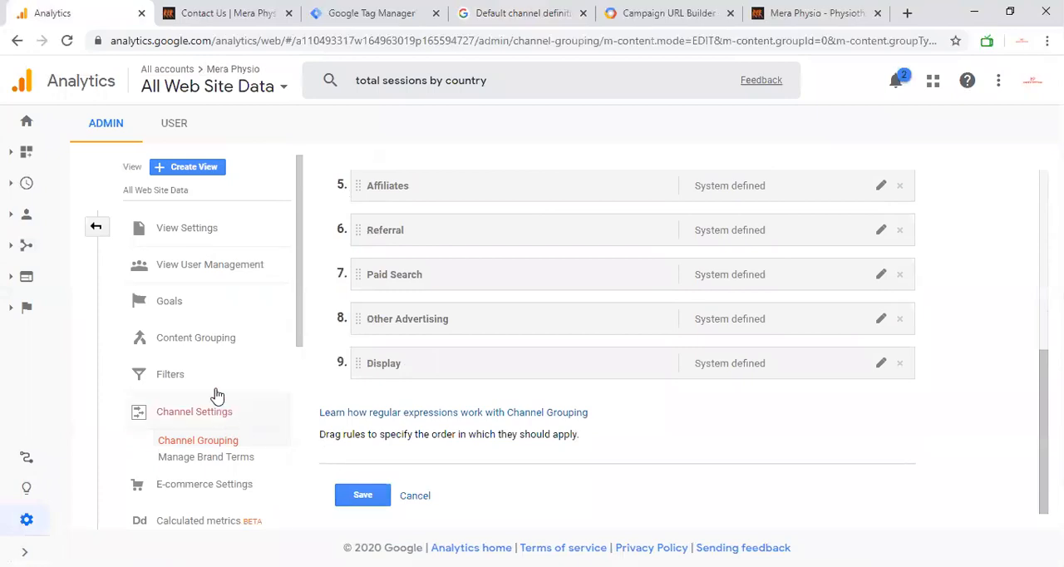
pyautogui.click(209, 350)
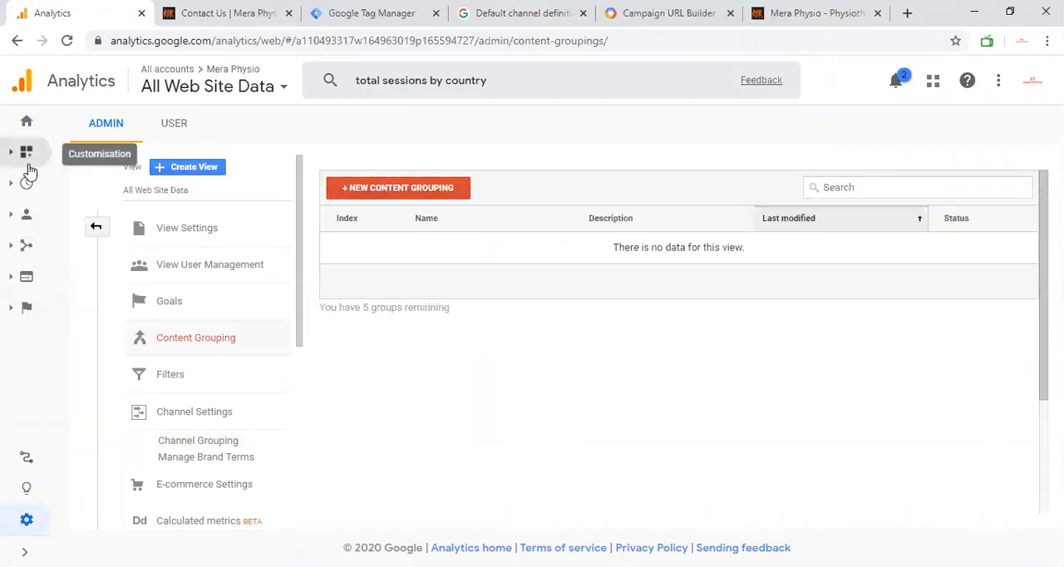
# Step: Open the Acquisition Overview report, and review the campaign source, medium and name fields in the Campaign URL Builder
pyautogui.click(28, 250)
pyautogui.click(92, 301)
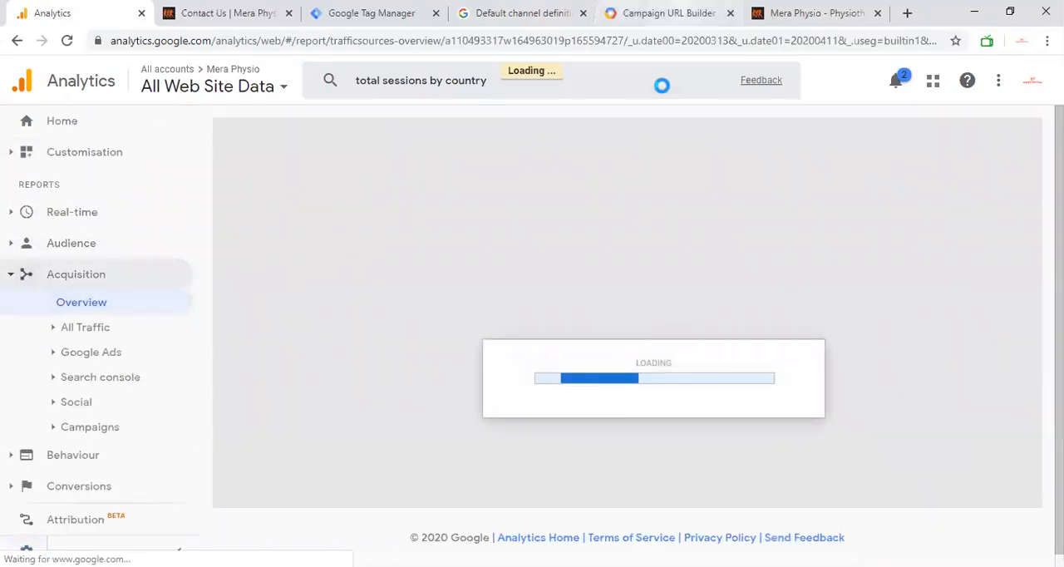
pyautogui.click(668, 13)
pyautogui.scroll(2, 630, 200)
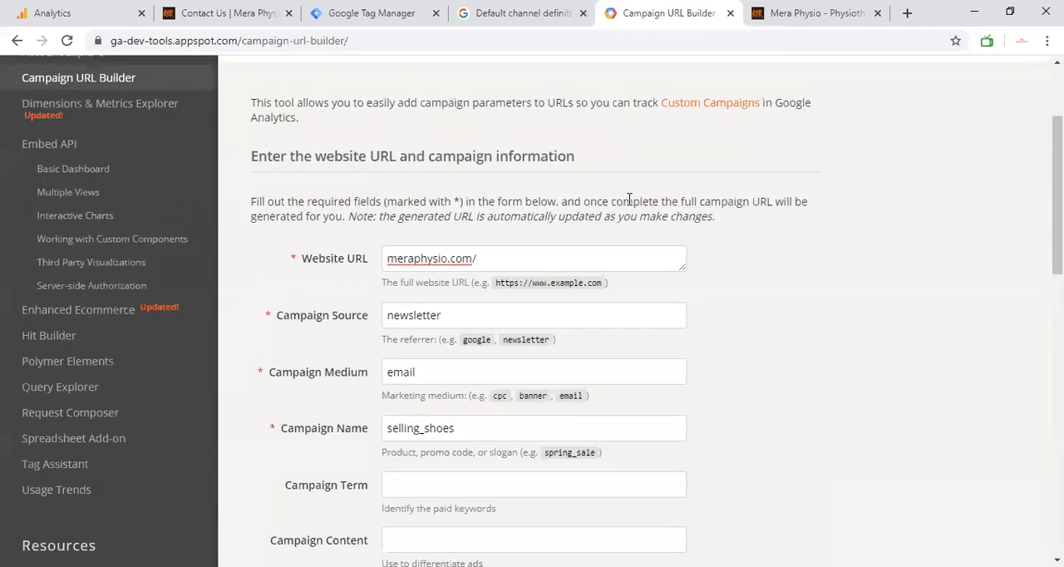
pyautogui.scroll(-1, 630, 200)
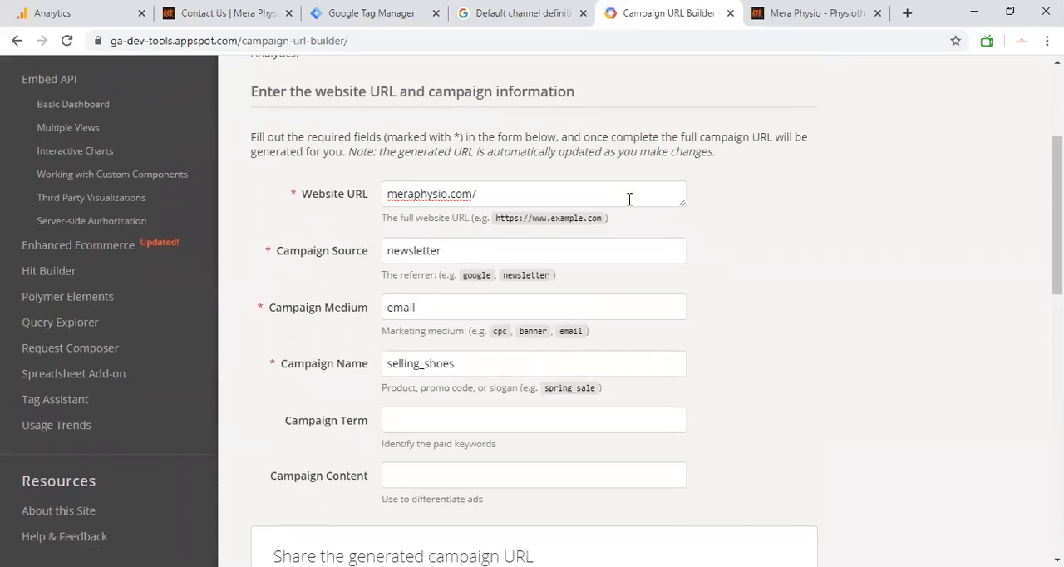
pyautogui.scroll(-1, 629, 200)
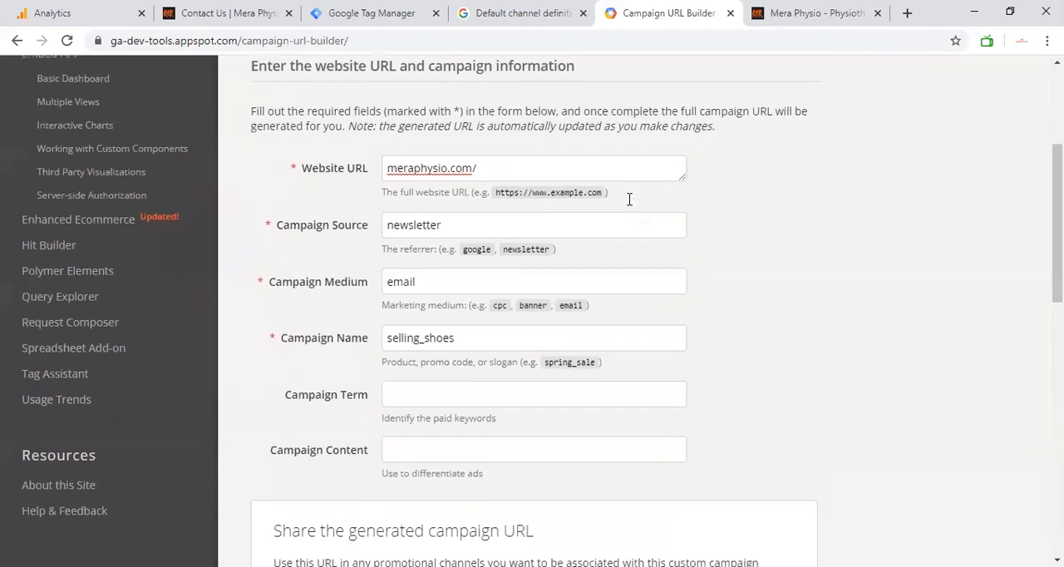
# Step: Back in Google Analytics, review the Top Mediums chart and the acquisition and behaviour table by medium
pyautogui.click(104, 8)
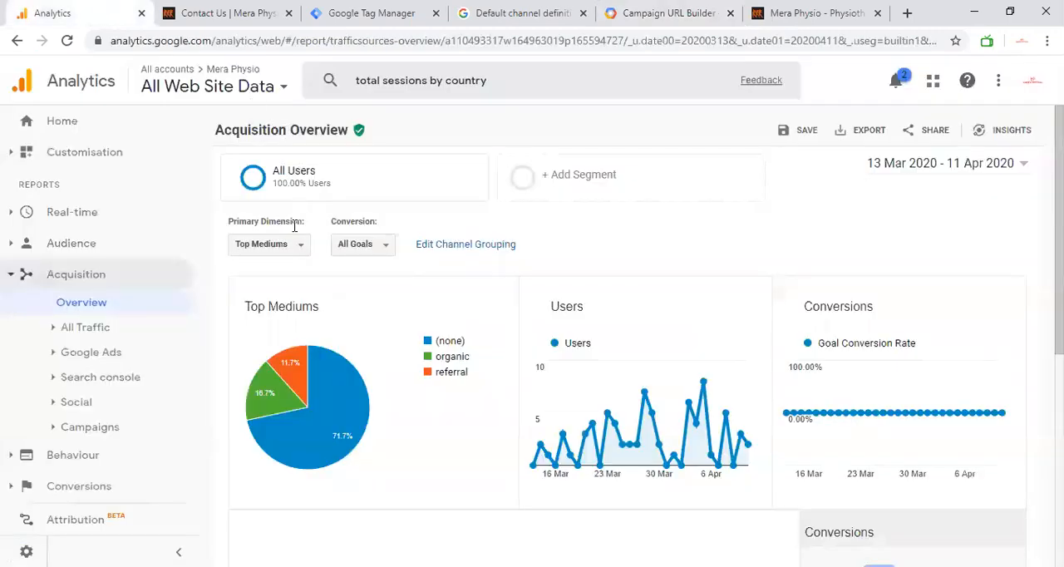
pyautogui.moveTo(330, 371)
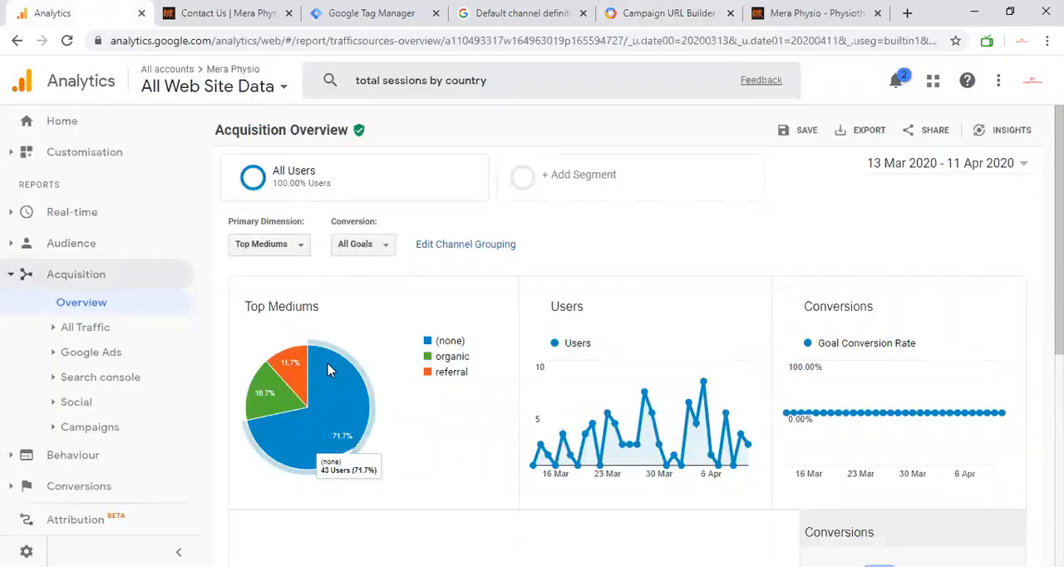
pyautogui.scroll(-5, 423, 389)
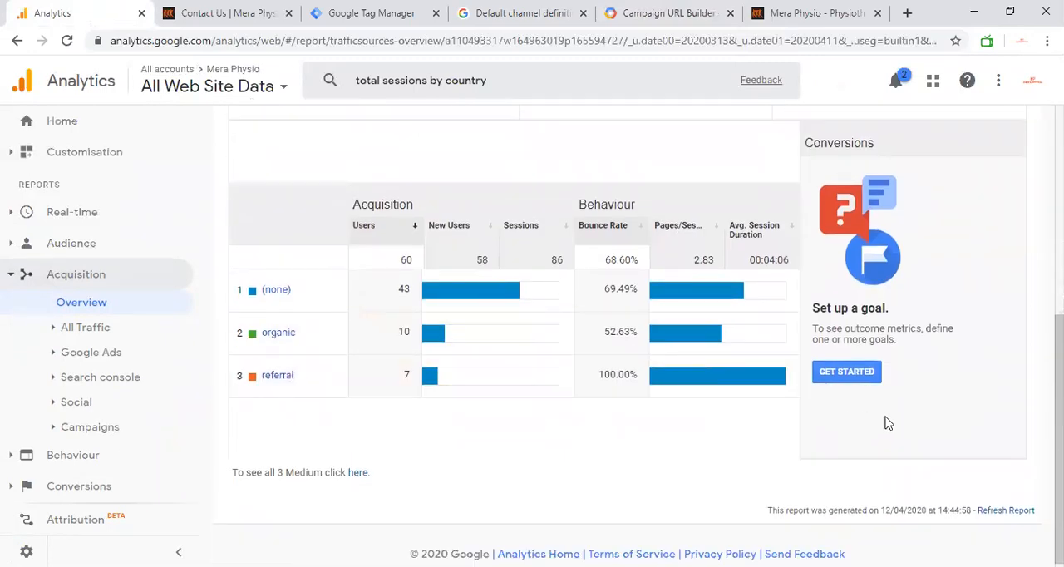
# Step: Start a new goal from the Conversions section of the overview, look through the goal templates and proceed with a Custom set-up
pyautogui.click(847, 372)
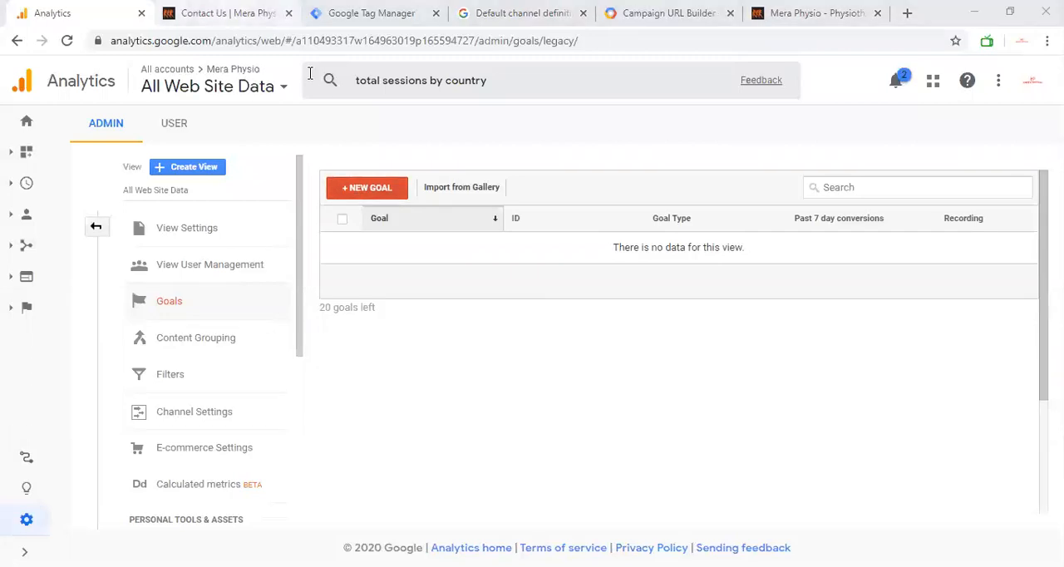
pyautogui.click(223, 12)
pyautogui.click(58, 7)
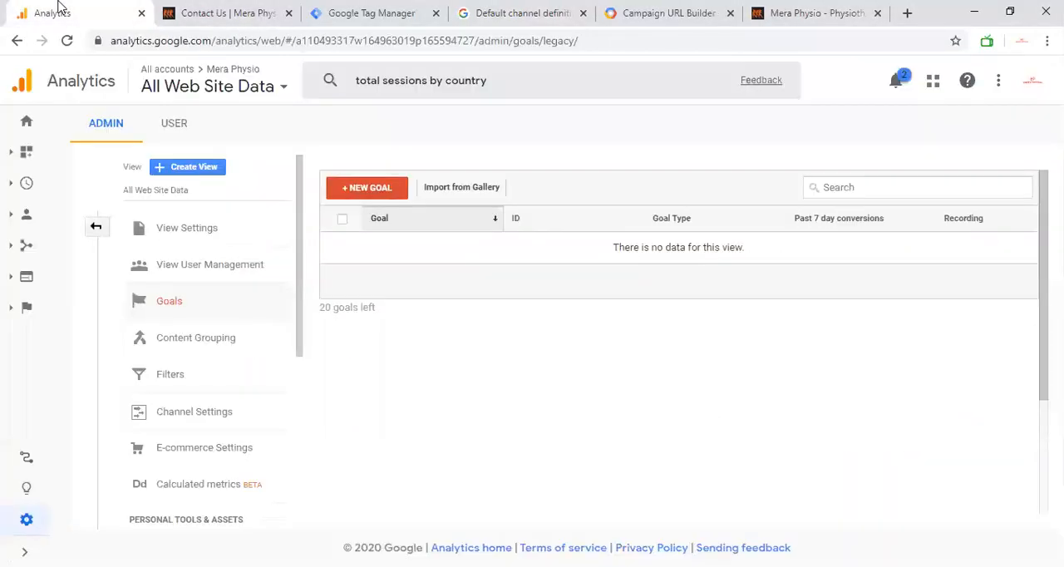
pyautogui.click(372, 188)
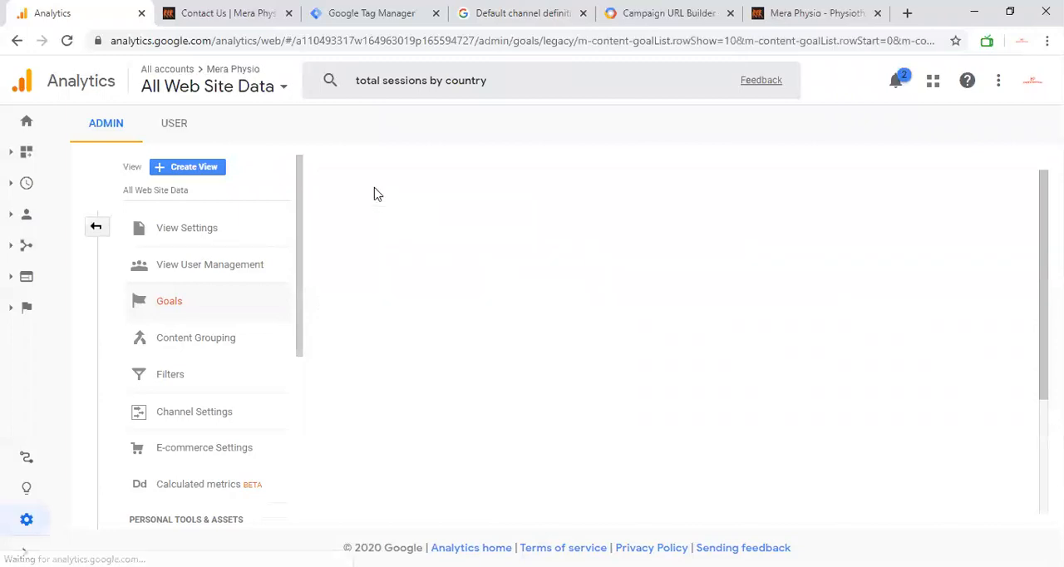
pyautogui.scroll(-1, 437, 285)
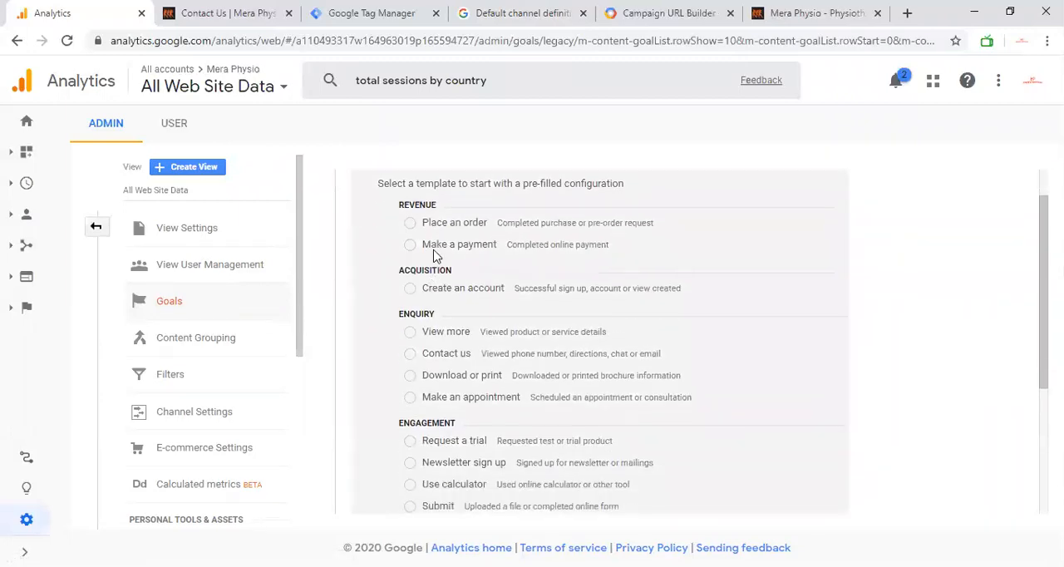
pyautogui.scroll(-3, 433, 349)
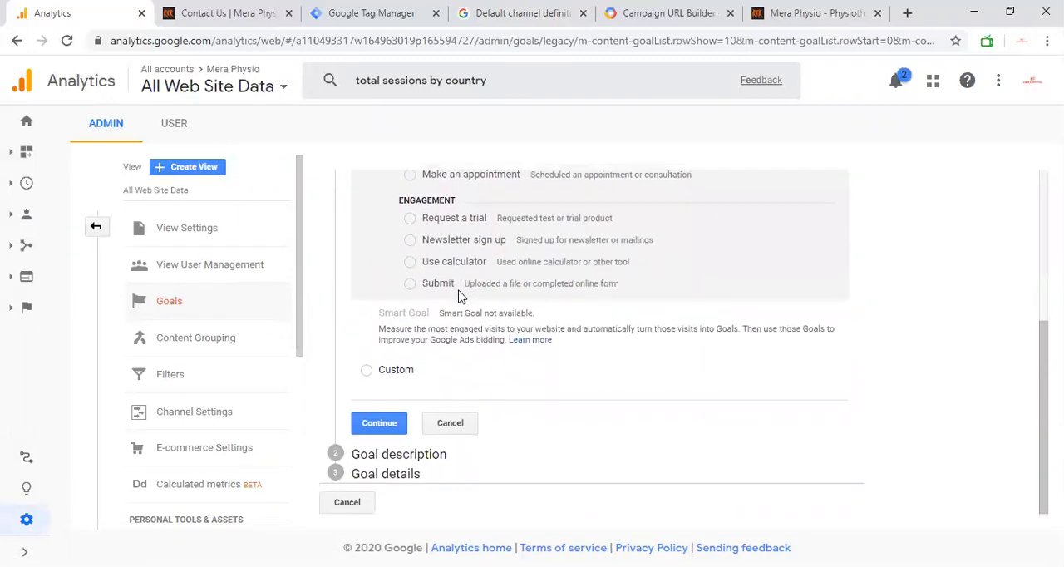
pyautogui.click(375, 429)
# Step: Name the goal "COntact Us", set its type to Event and proceed to the goal details
pyautogui.write('COntact Us')
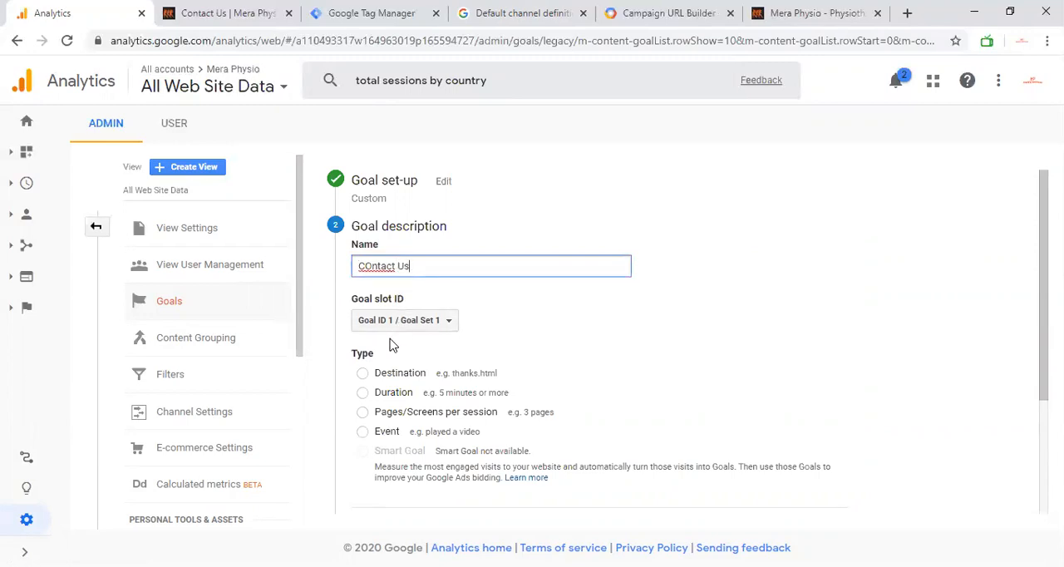
pyautogui.scroll(-1, 392, 345)
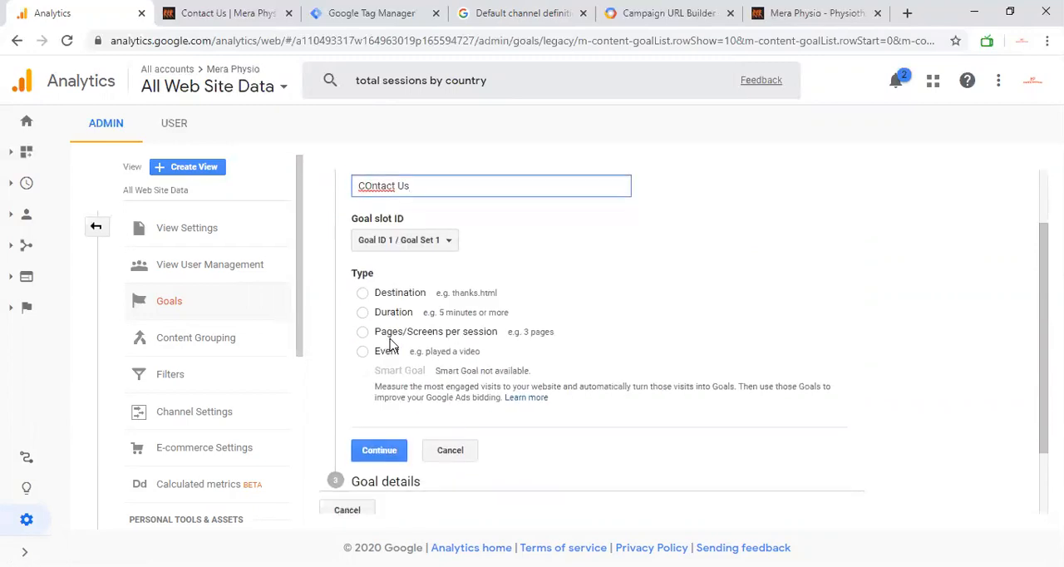
pyautogui.click(363, 352)
pyautogui.click(379, 450)
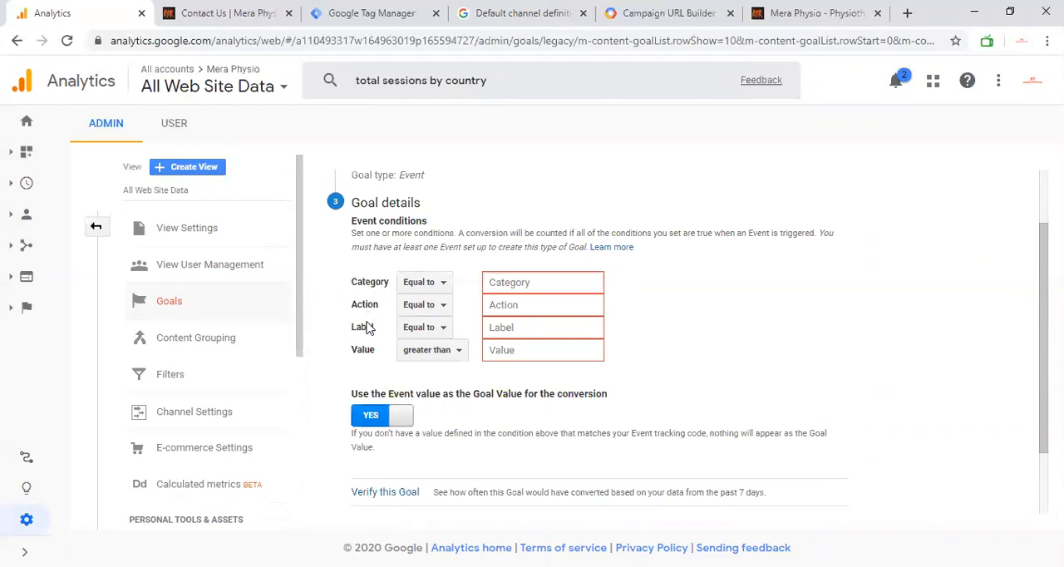
# Step: Set the goal's event category to Signup and action to click-cta, and check the form on the website's Contact Us page
pyautogui.write('Signup')
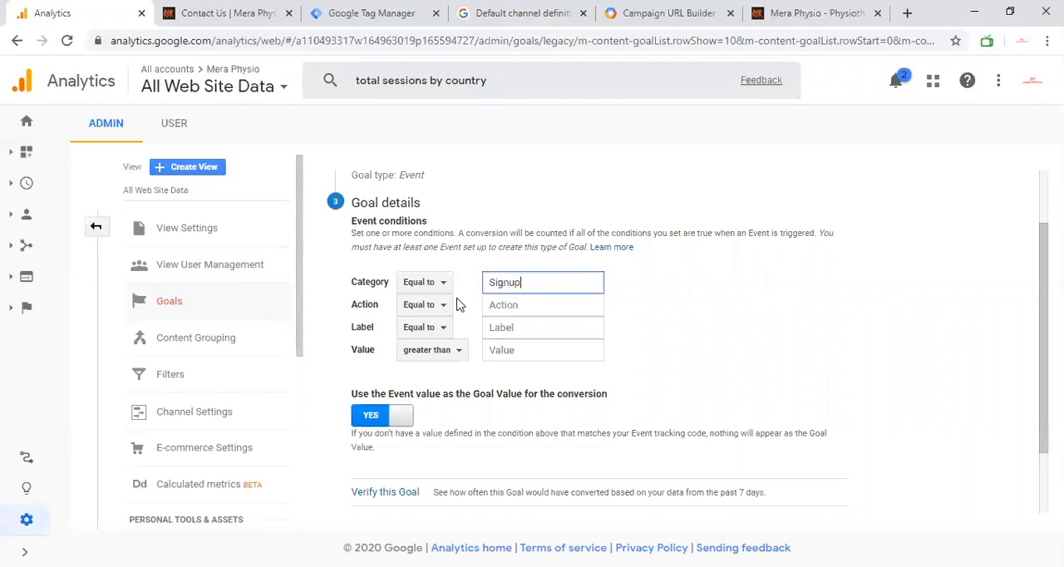
pyautogui.click(506, 305)
pyautogui.write('click-cta')
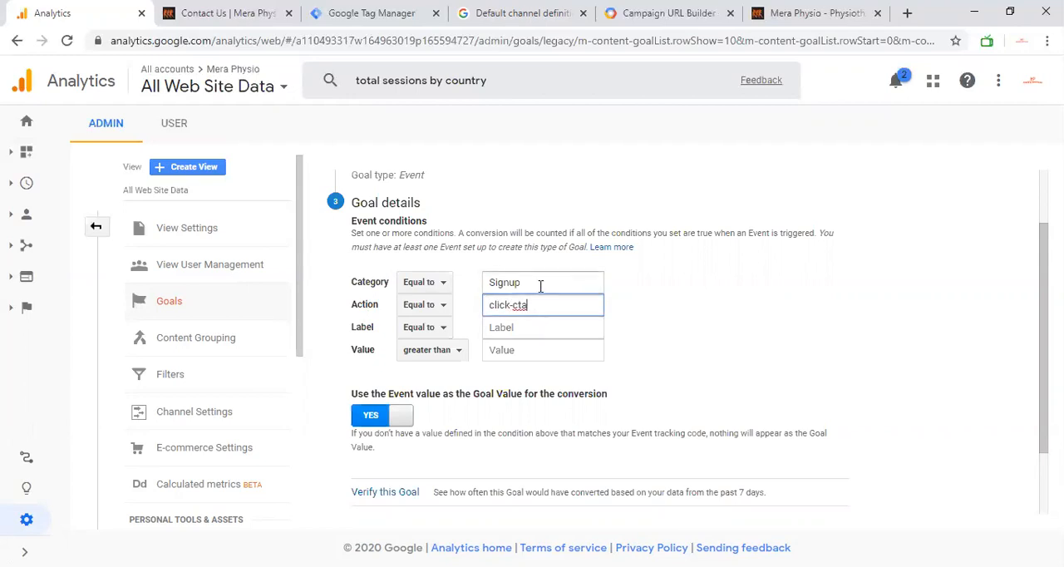
pyautogui.click(239, 26)
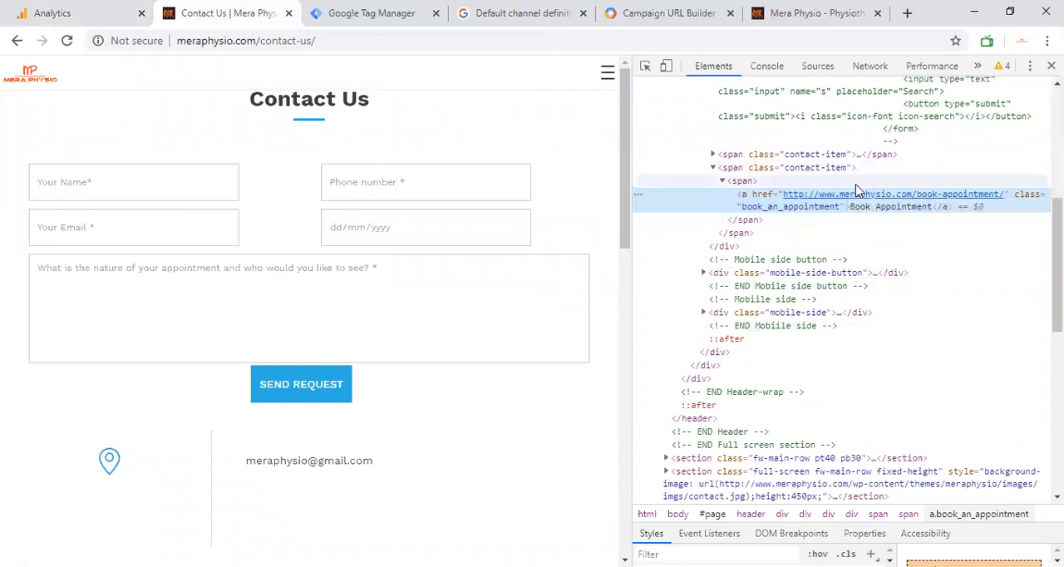
pyautogui.click(80, 7)
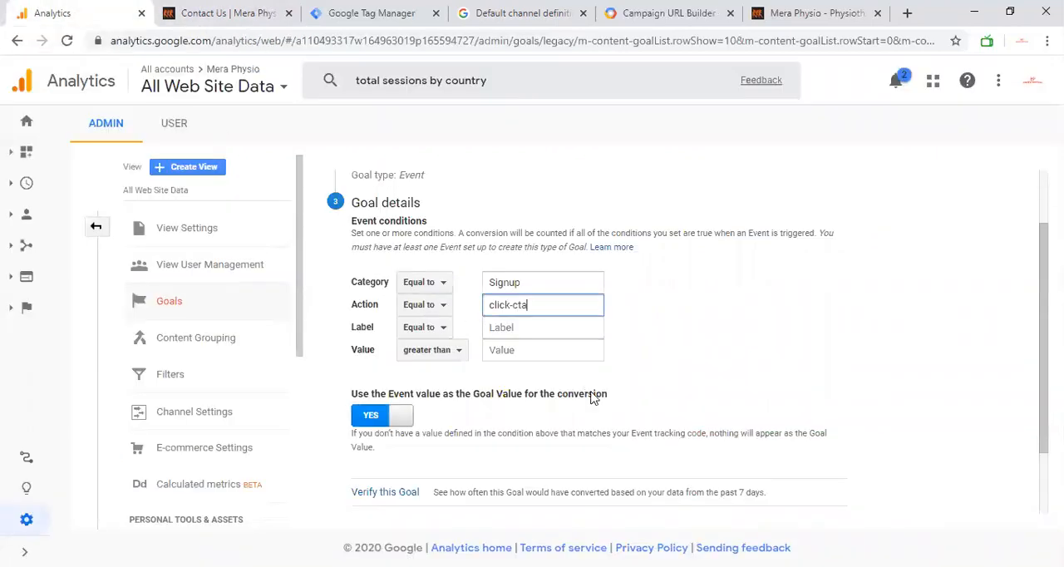
# Step: Cancel the new goal without saving and go back to the main Admin page
pyautogui.scroll(-2, 537, 415)
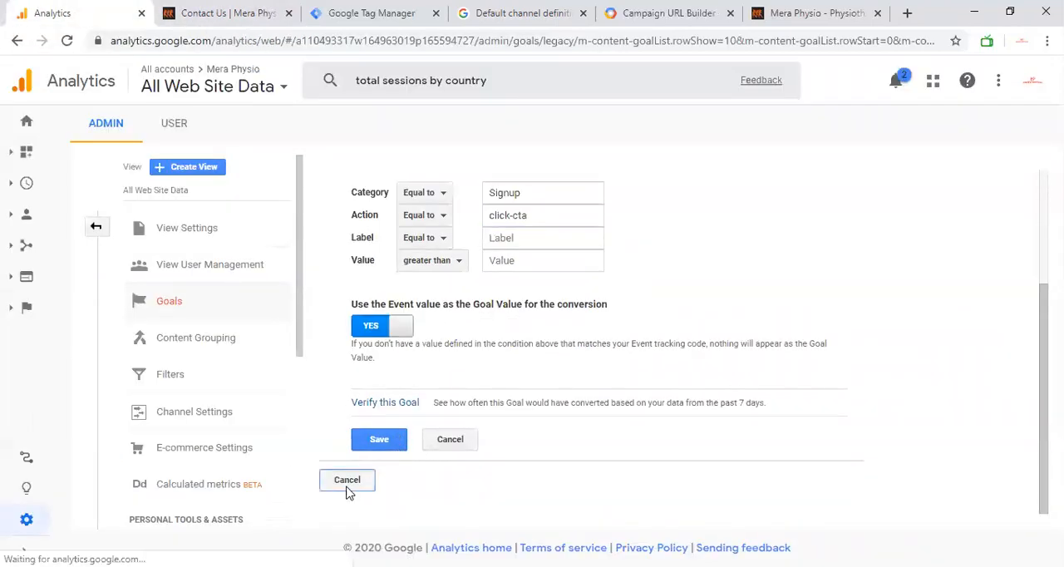
pyautogui.click(347, 489)
pyautogui.click(545, 373)
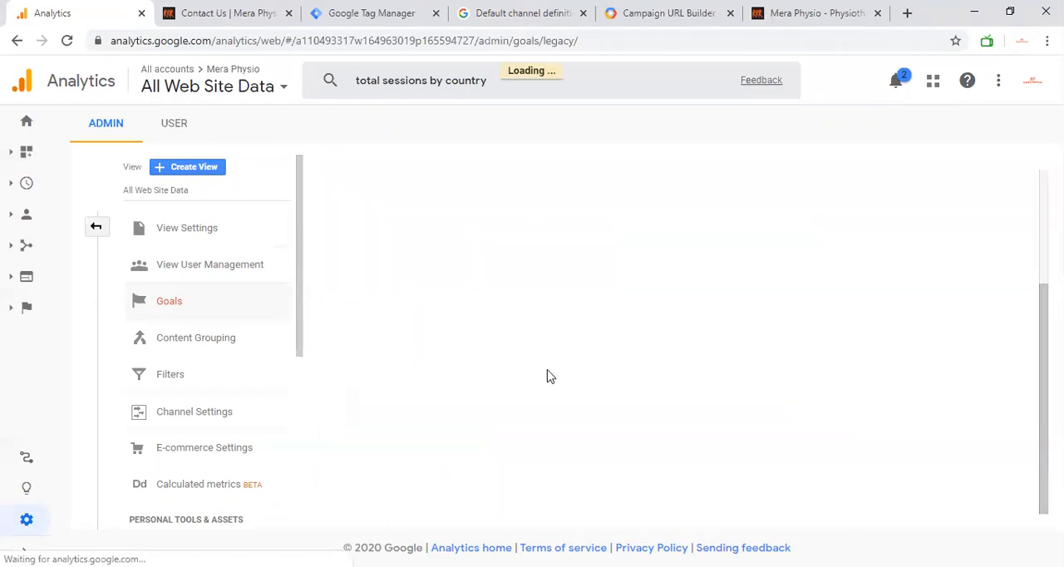
pyautogui.click(98, 227)
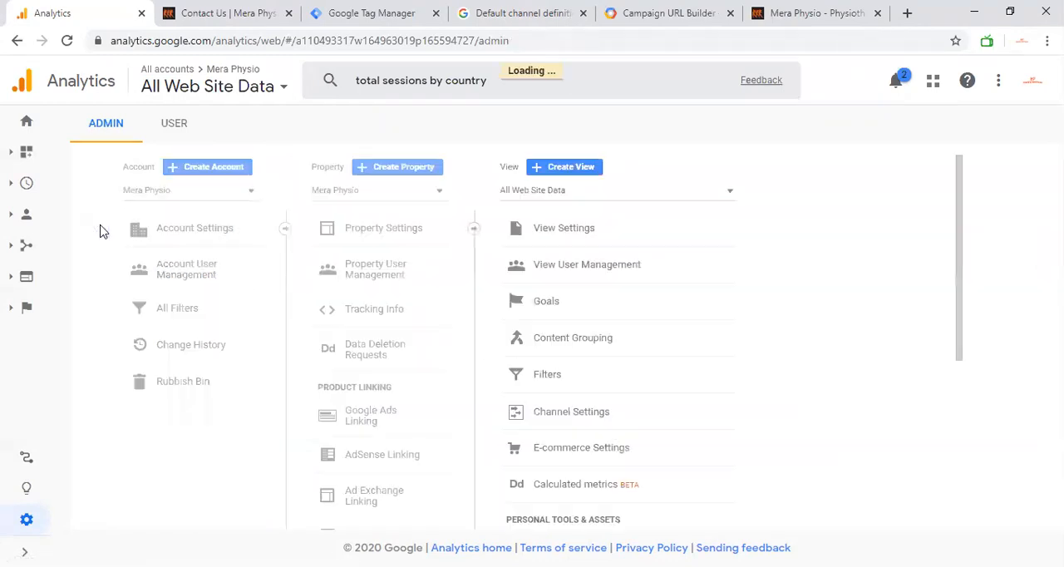
# Step: Return to the Acquisition Overview and review its conversion rate chart and the per-medium table
pyautogui.click(41, 254)
pyautogui.click(76, 306)
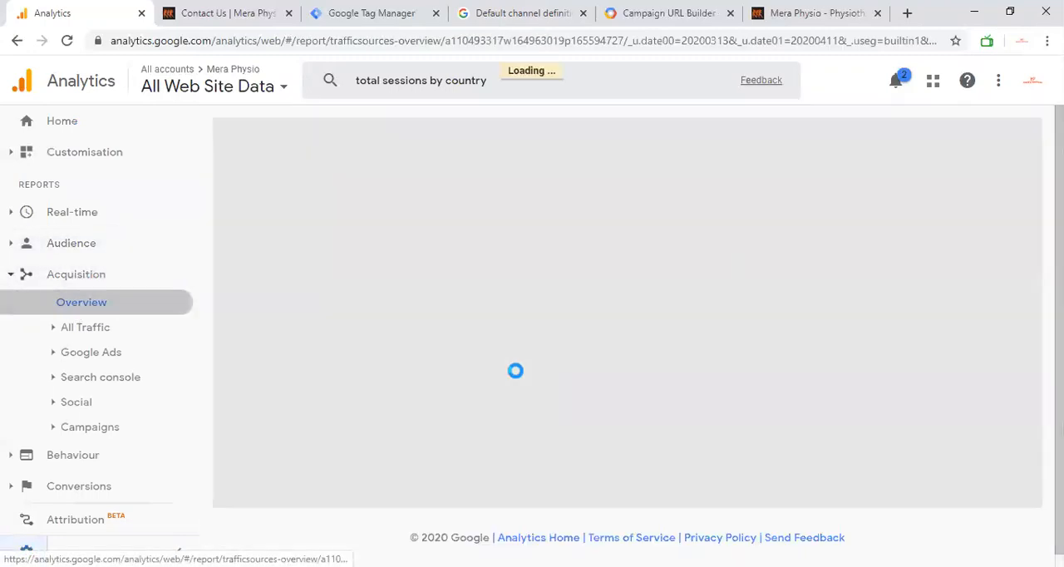
pyautogui.scroll(-2, 649, 384)
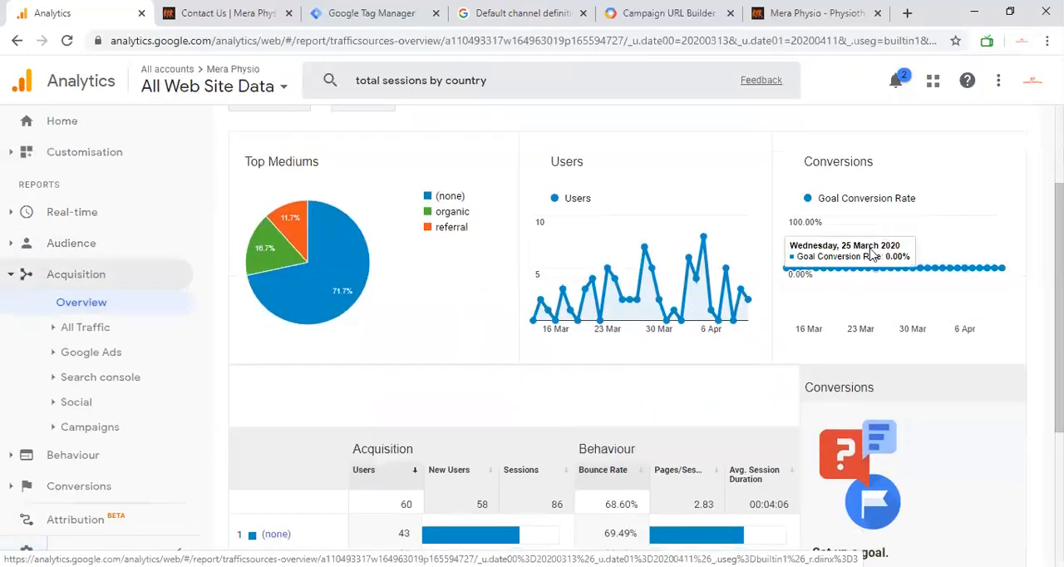
pyautogui.scroll(-3, 385, 266)
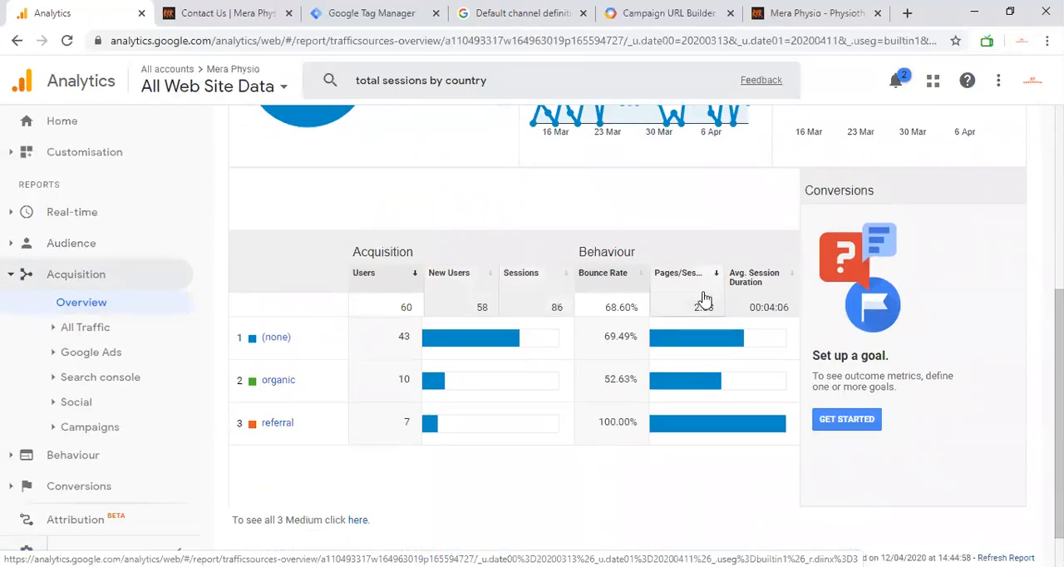
pyautogui.scroll(3, 653, 303)
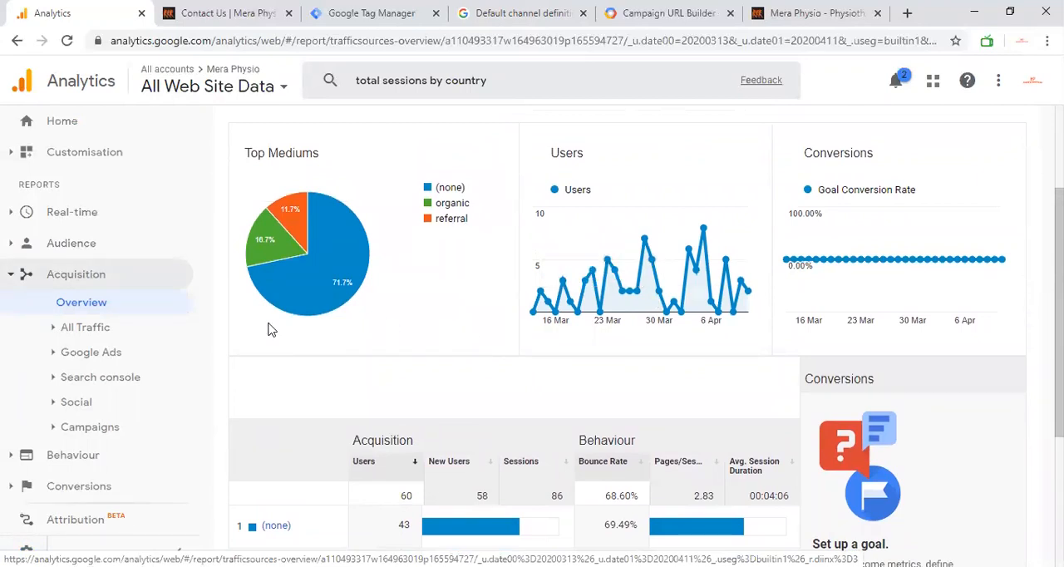
# Step: Open the Channels report under All Traffic and review its users chart and the table by default channel grouping
pyautogui.click(123, 330)
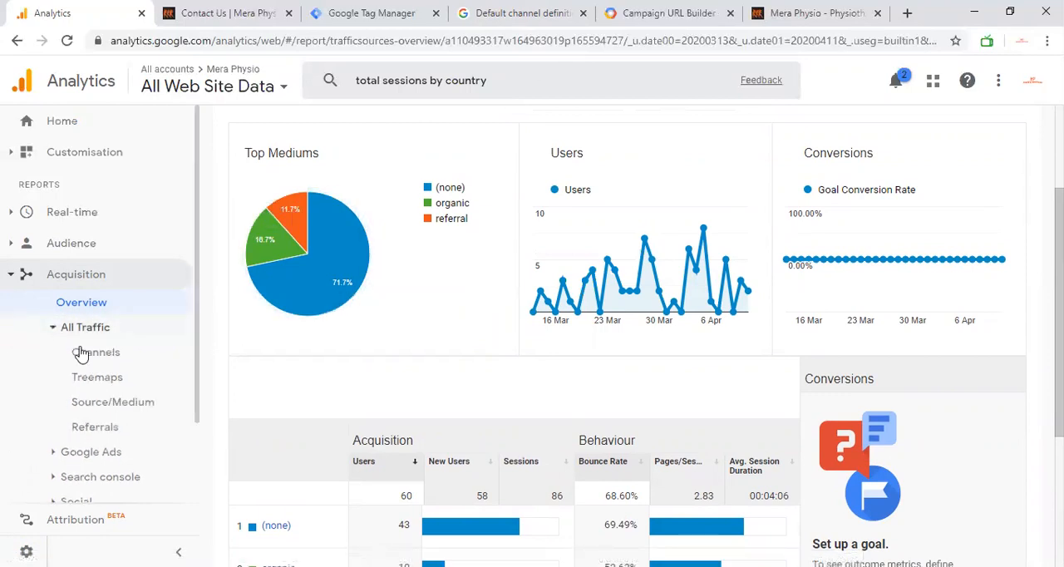
pyautogui.click(111, 310)
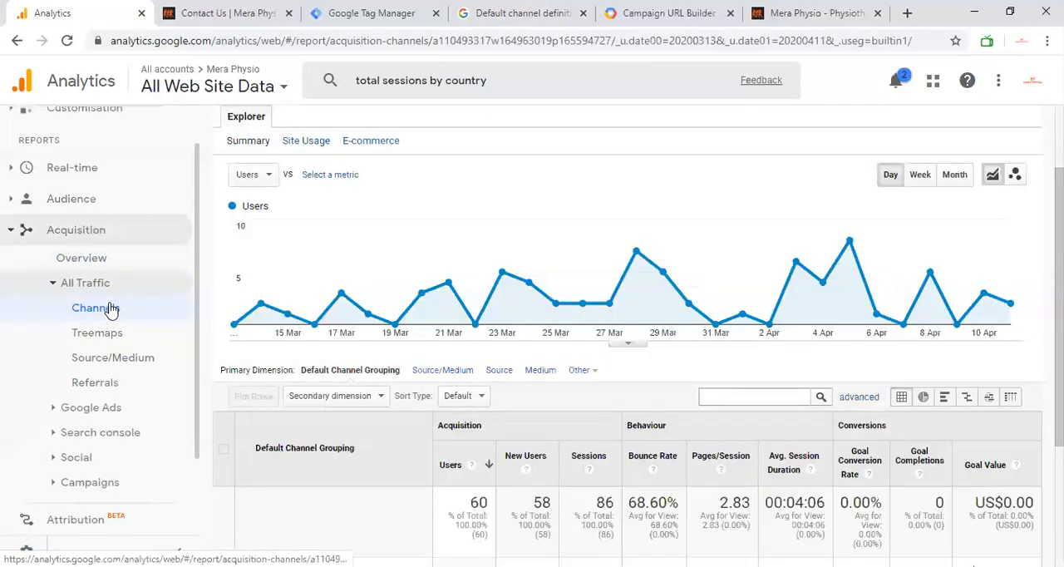
pyautogui.scroll(1, 222, 326)
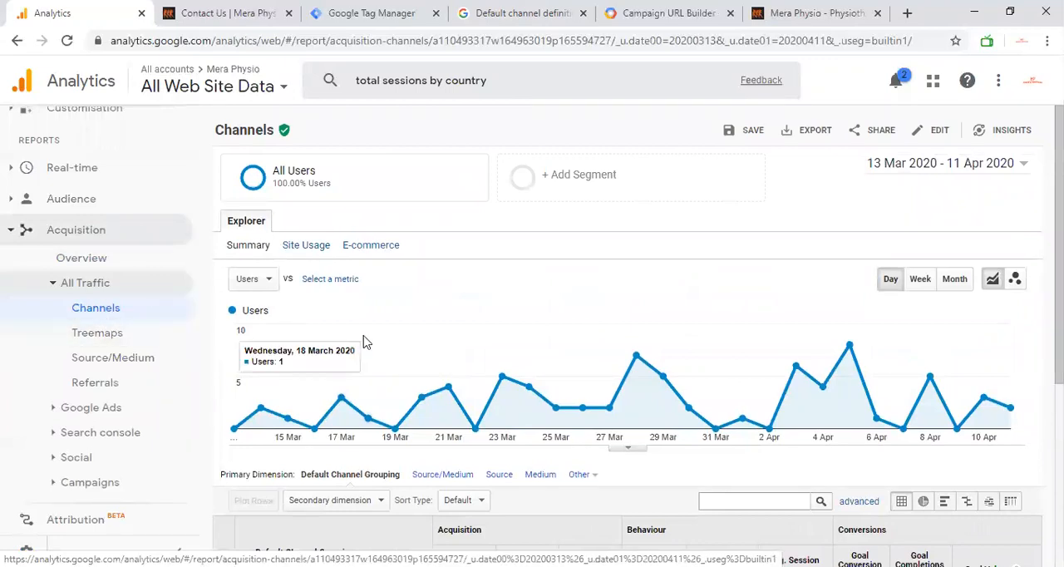
pyautogui.scroll(-1, 366, 343)
pyautogui.scroll(-3, 366, 343)
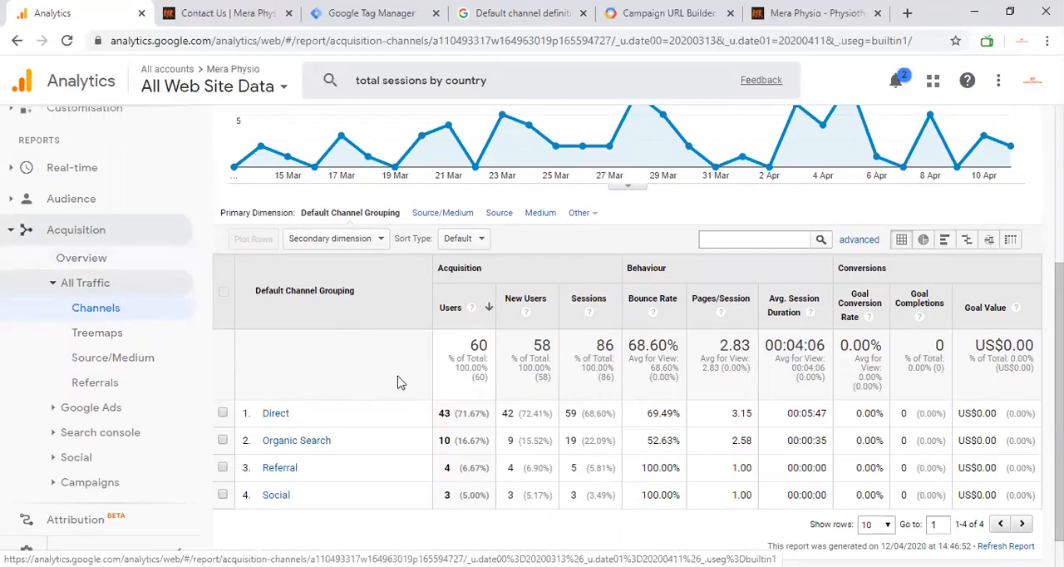
pyautogui.scroll(3, 397, 382)
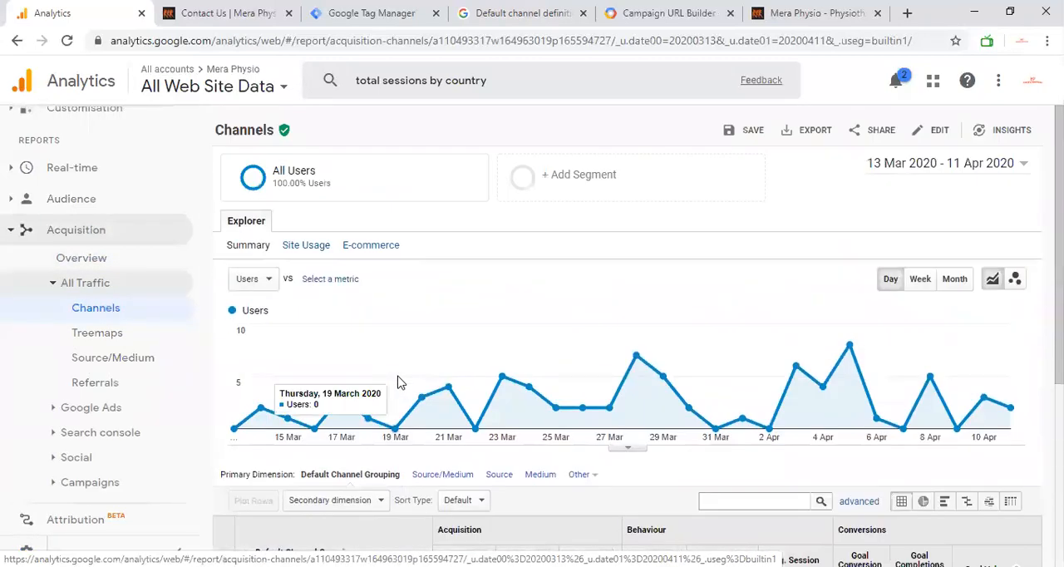
pyautogui.scroll(-1, 398, 380)
pyautogui.scroll(1, 397, 379)
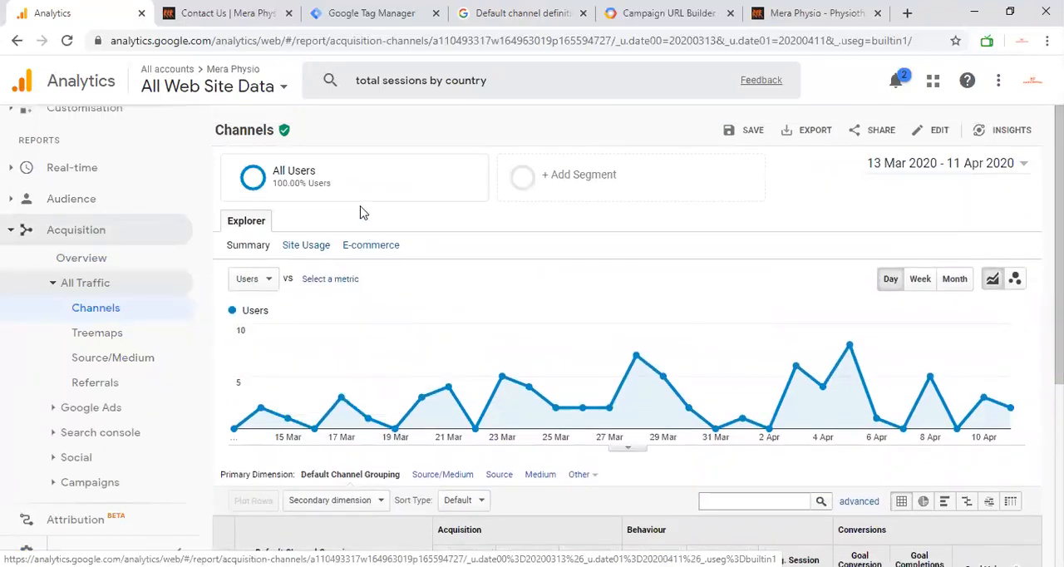
# Step: Look through the metrics available for the Channels chart, keep Users, and switch from the line chart to the motion chart
pyautogui.moveTo(338, 186)
pyautogui.scroll(-1, 289, 360)
pyautogui.click(248, 187)
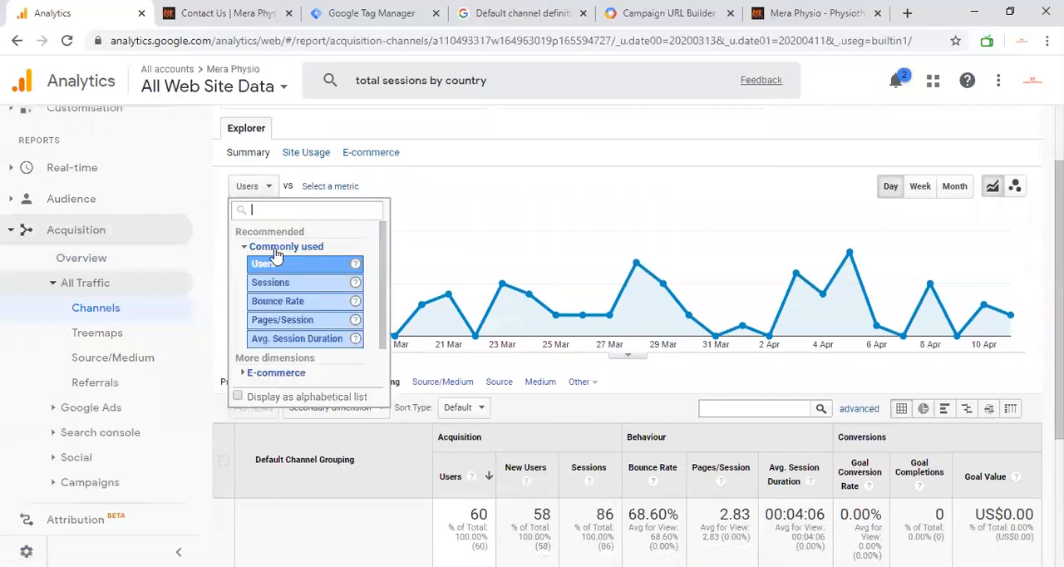
pyautogui.click(480, 186)
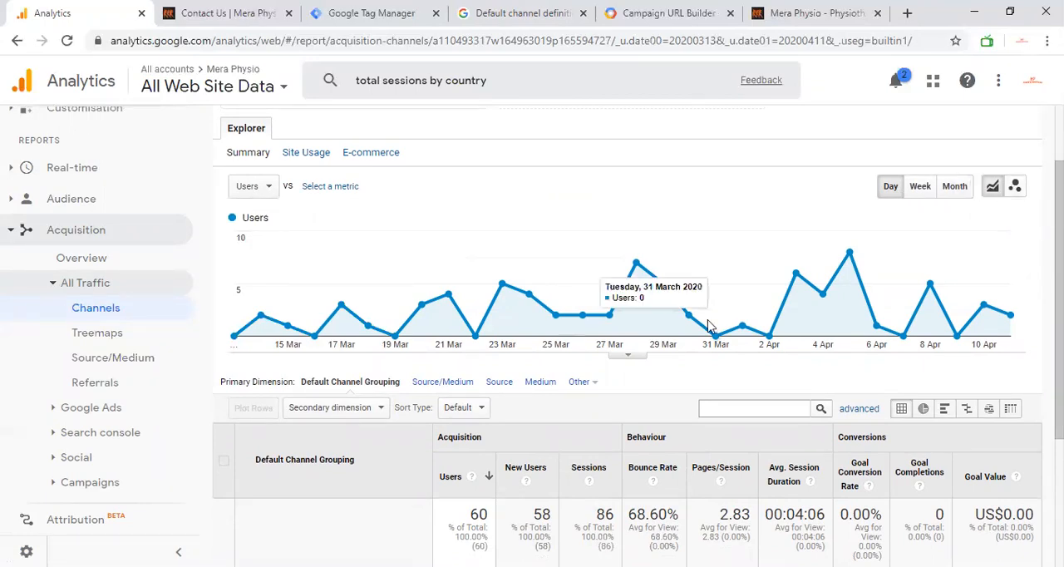
pyautogui.click(1015, 183)
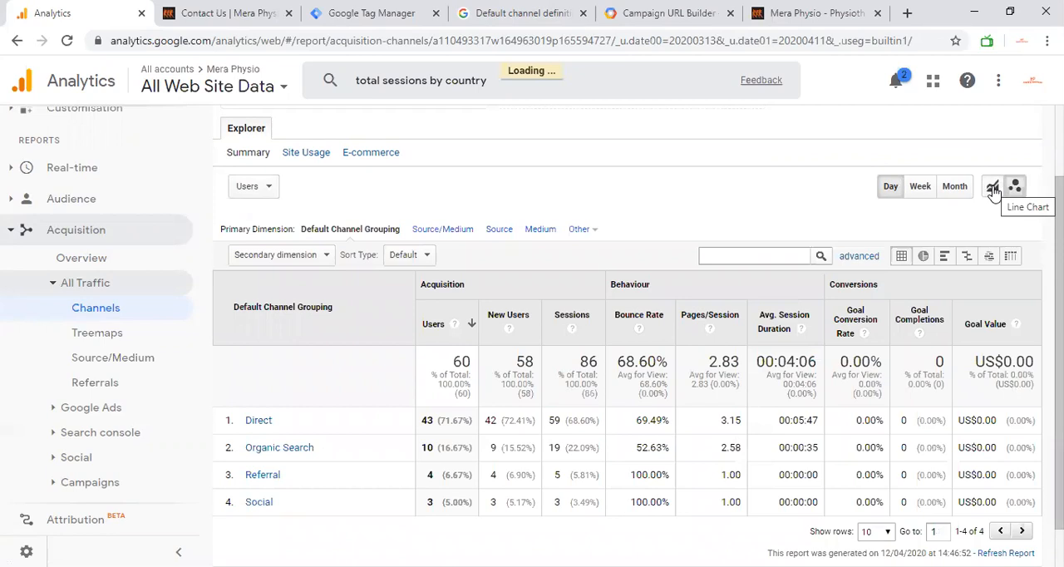
# Step: Switch the Channels chart back to the line chart and review daily users and the table by default channel grouping
pyautogui.scroll(2, 993, 191)
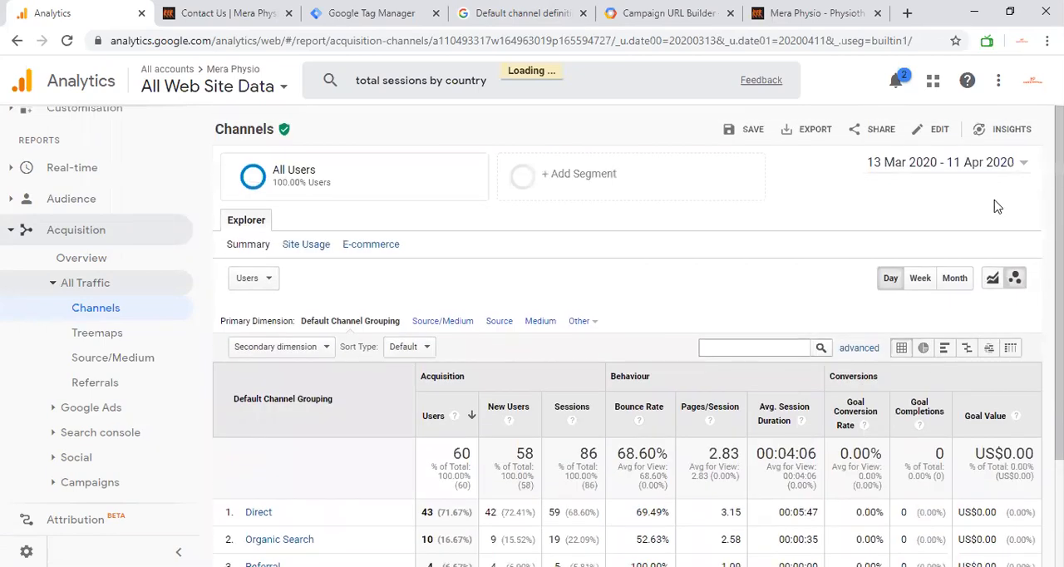
pyautogui.click(992, 277)
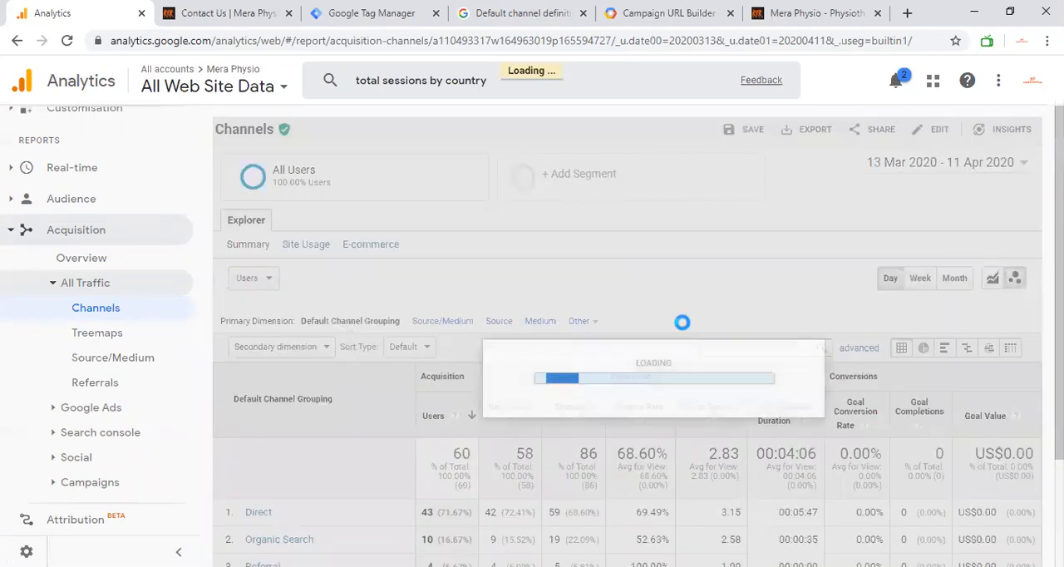
pyautogui.scroll(-4, 624, 330)
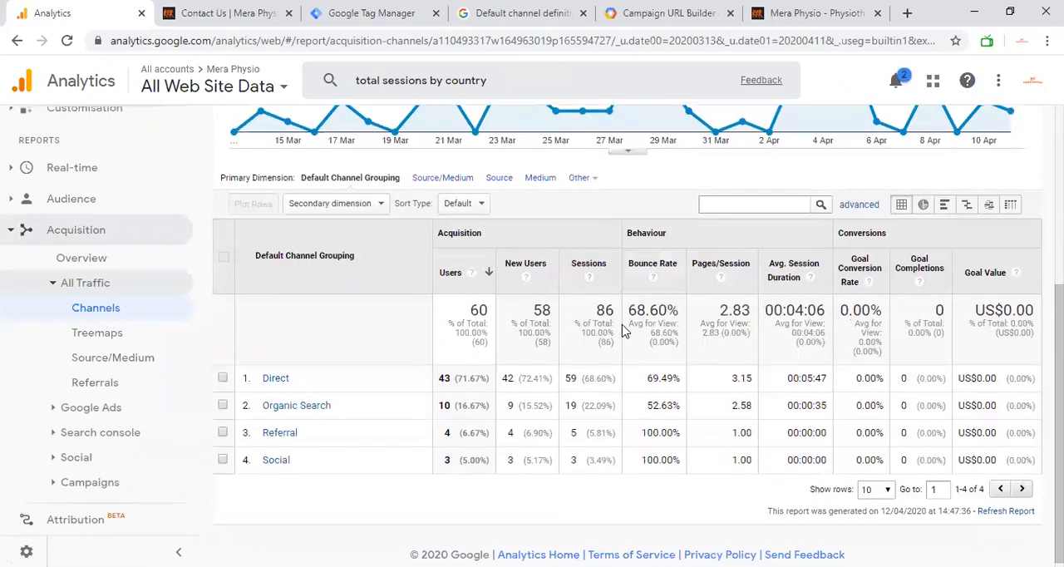
pyautogui.scroll(2, 624, 331)
pyautogui.scroll(2, 474, 347)
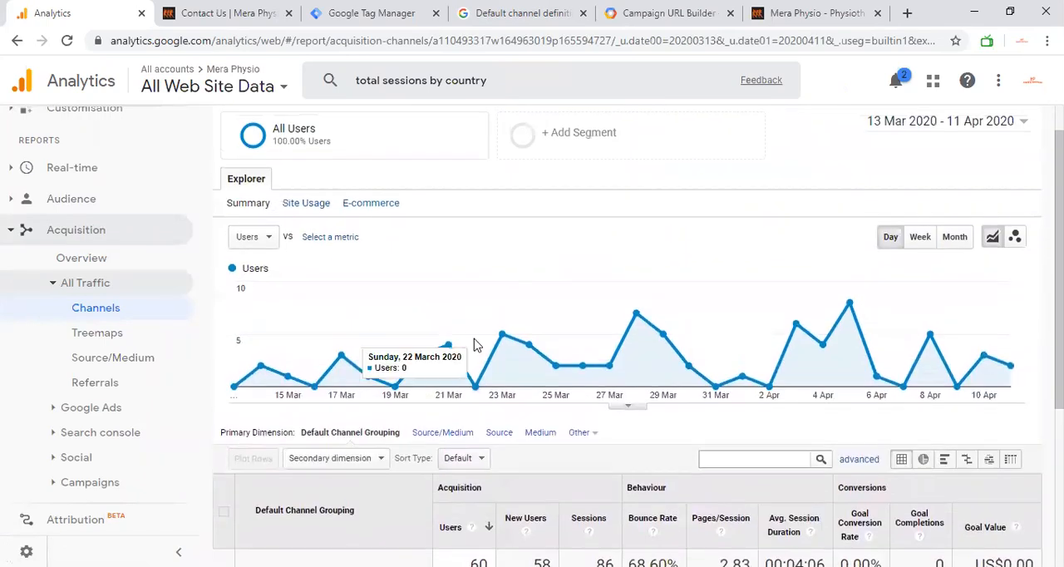
pyautogui.scroll(-2, 475, 346)
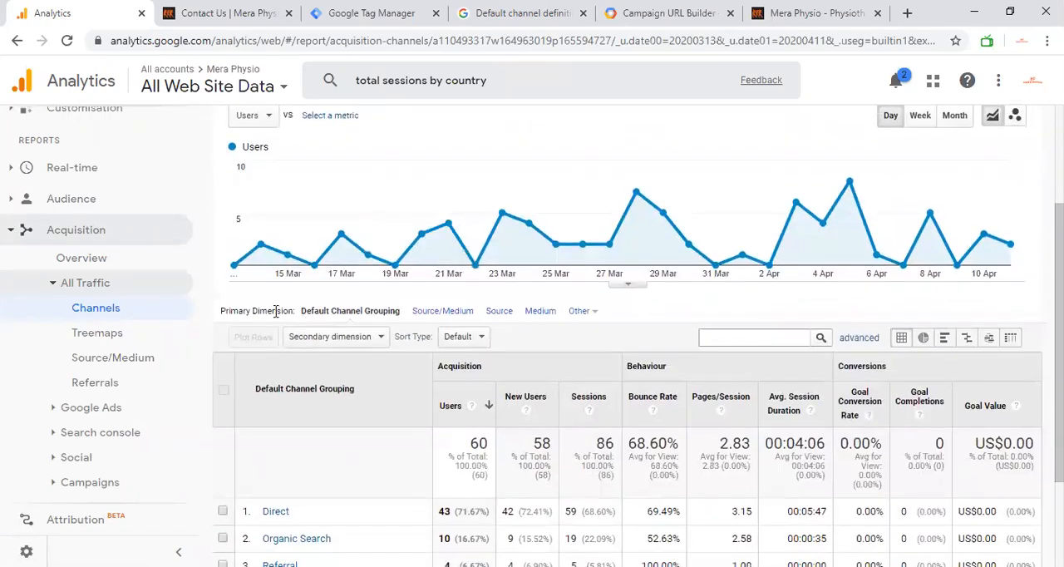
pyautogui.scroll(-2, 276, 311)
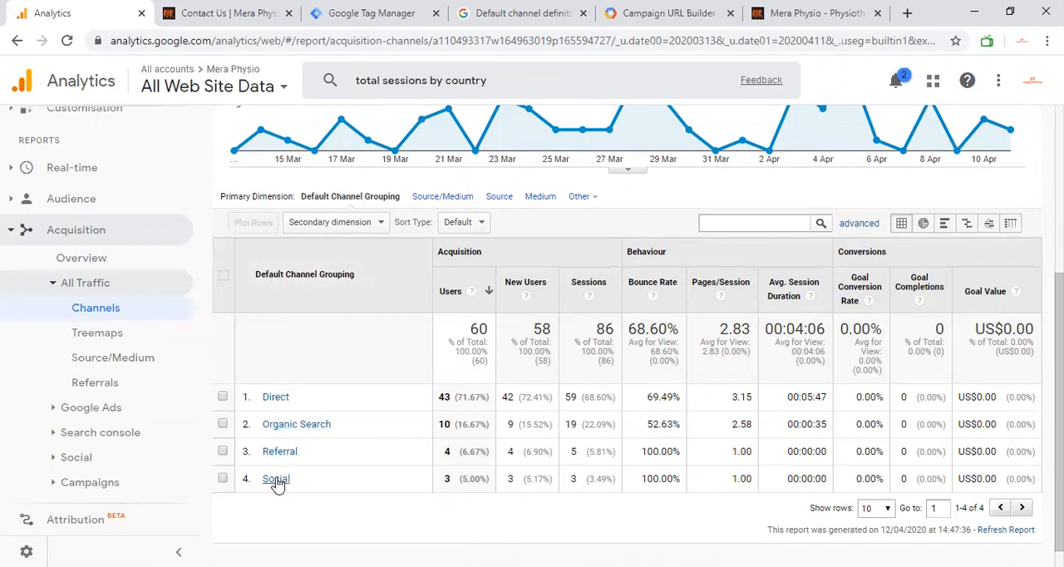
# Step: Search the secondary dimensions of the channels table for "source" and clear the search to list all dimensions
pyautogui.click(338, 222)
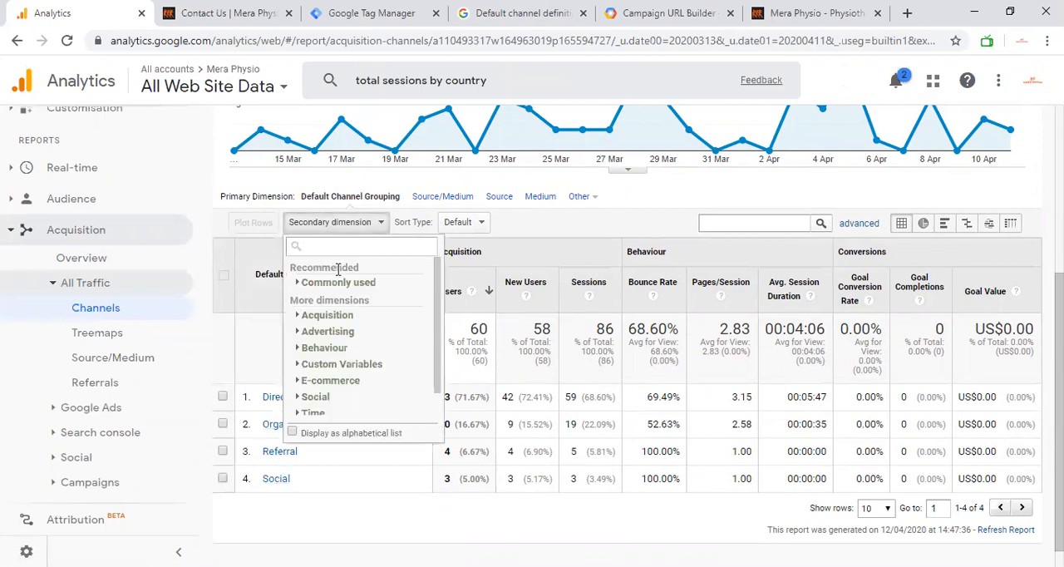
pyautogui.write('source')
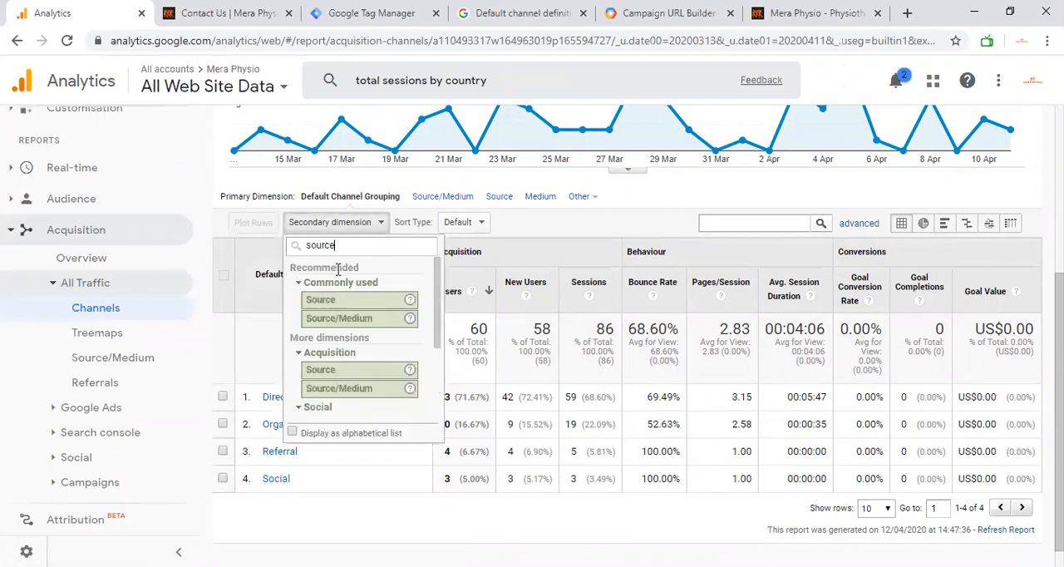
pyautogui.press('BackSpace')
pyautogui.press('BackSpace')
pyautogui.press('BackSpace')
pyautogui.press('BackSpace')
pyautogui.press('BackSpace')
pyautogui.press('BackSpace')
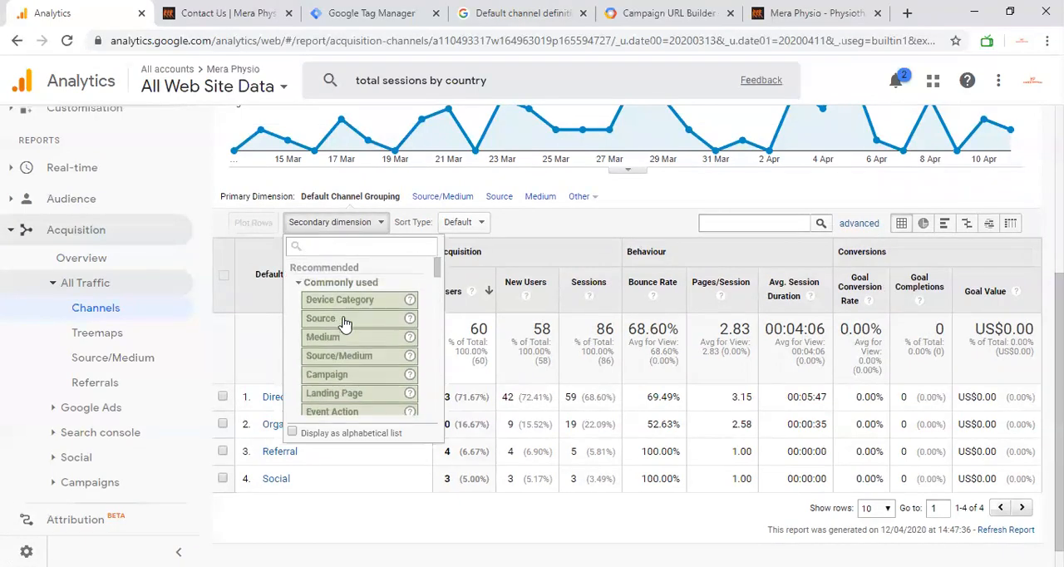
# Step: Browse the available secondary dimensions, from the acquisition and advertising groups through behaviour to custom variables
pyautogui.scroll(-5, 345, 322)
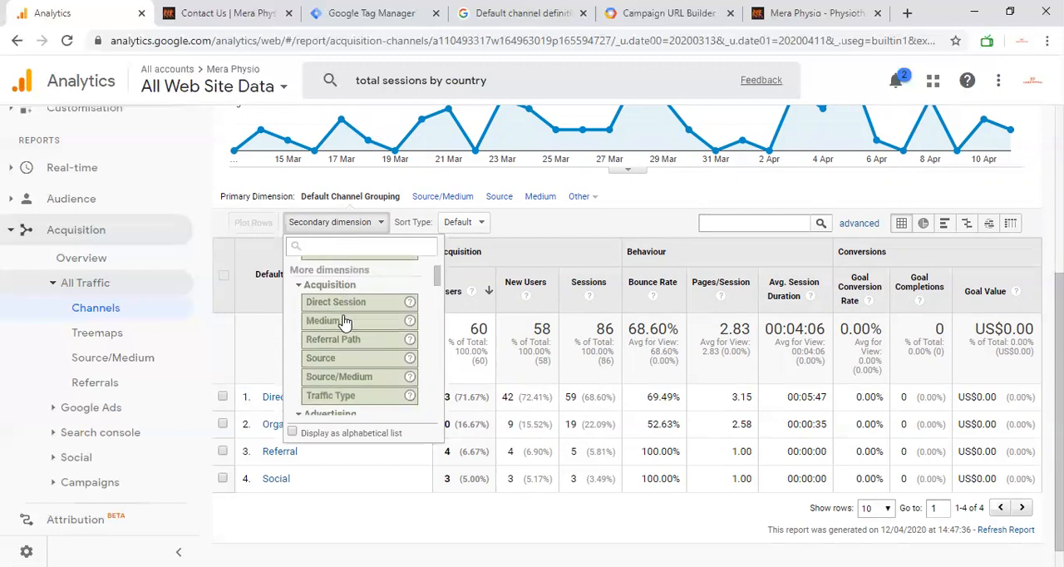
pyautogui.scroll(-5, 345, 322)
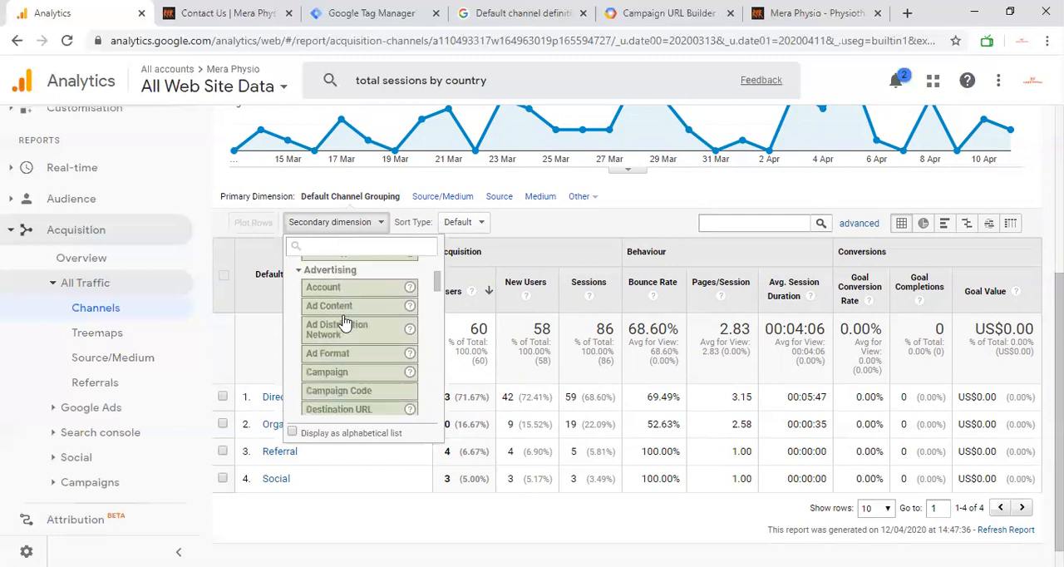
pyautogui.scroll(-1, 345, 322)
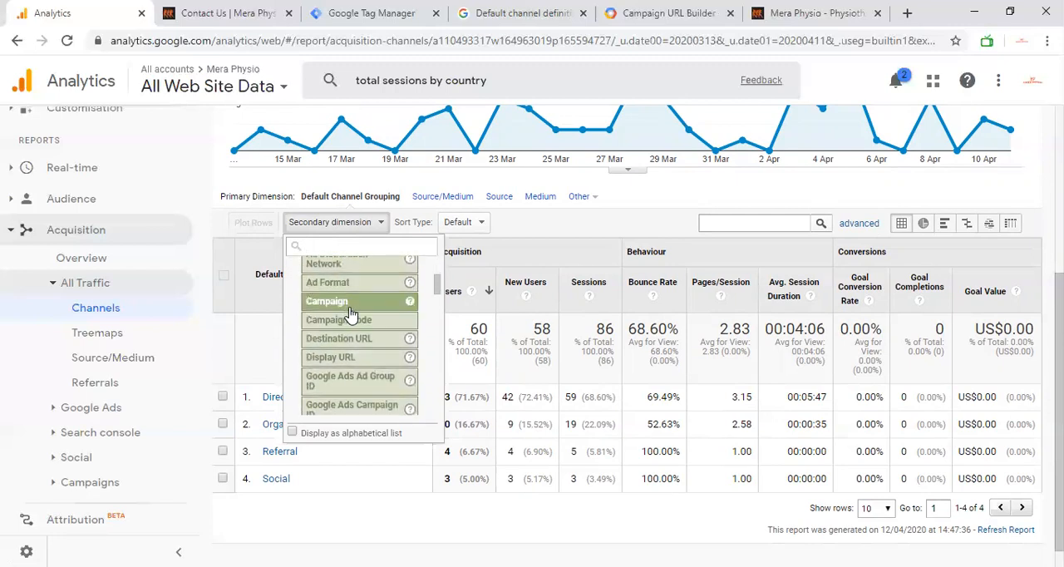
pyautogui.scroll(2, 332, 297)
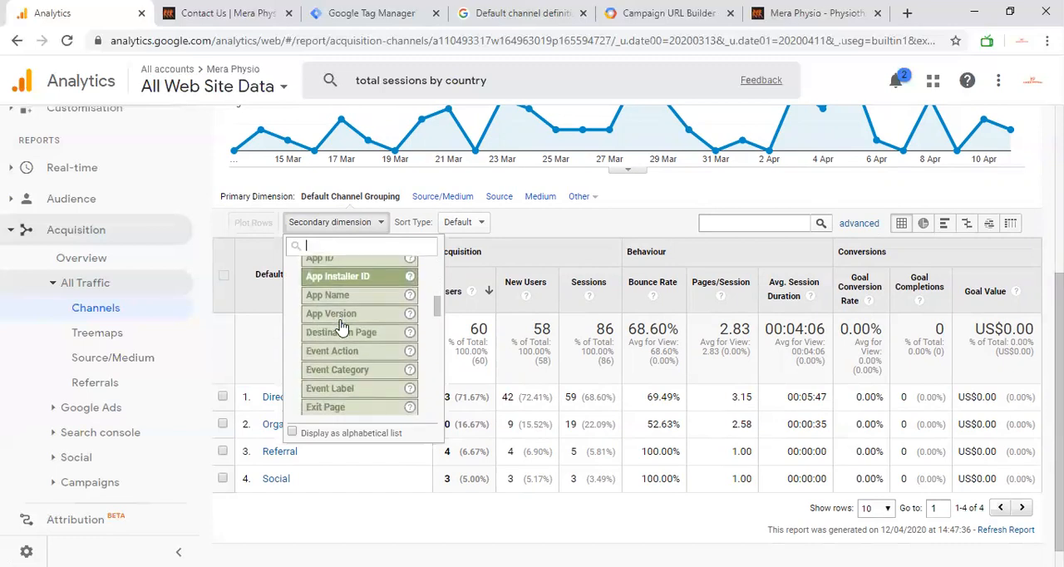
pyautogui.scroll(-2, 333, 369)
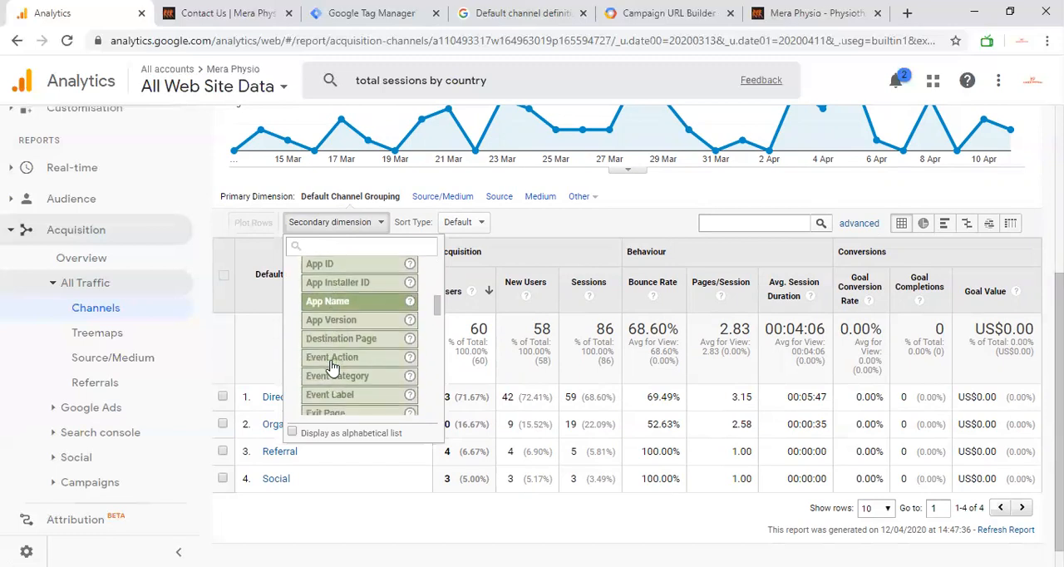
pyautogui.scroll(-2, 359, 374)
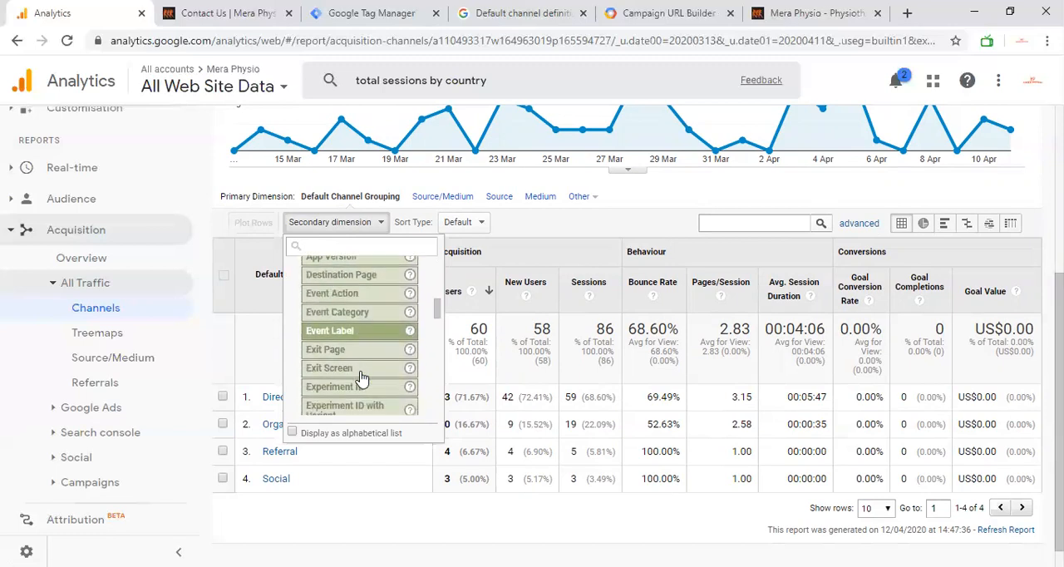
pyautogui.scroll(-4, 337, 364)
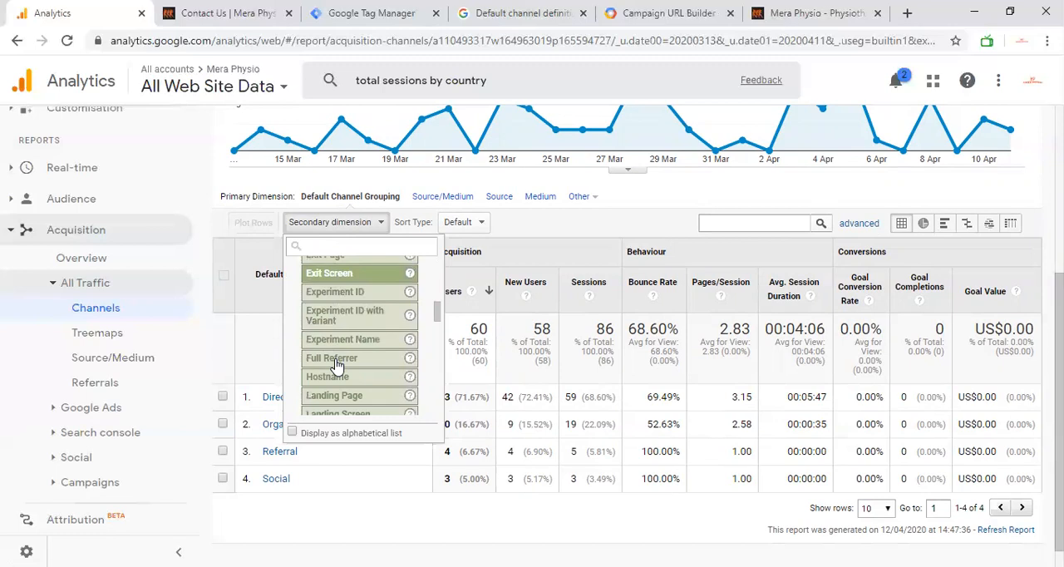
pyautogui.scroll(-1, 339, 365)
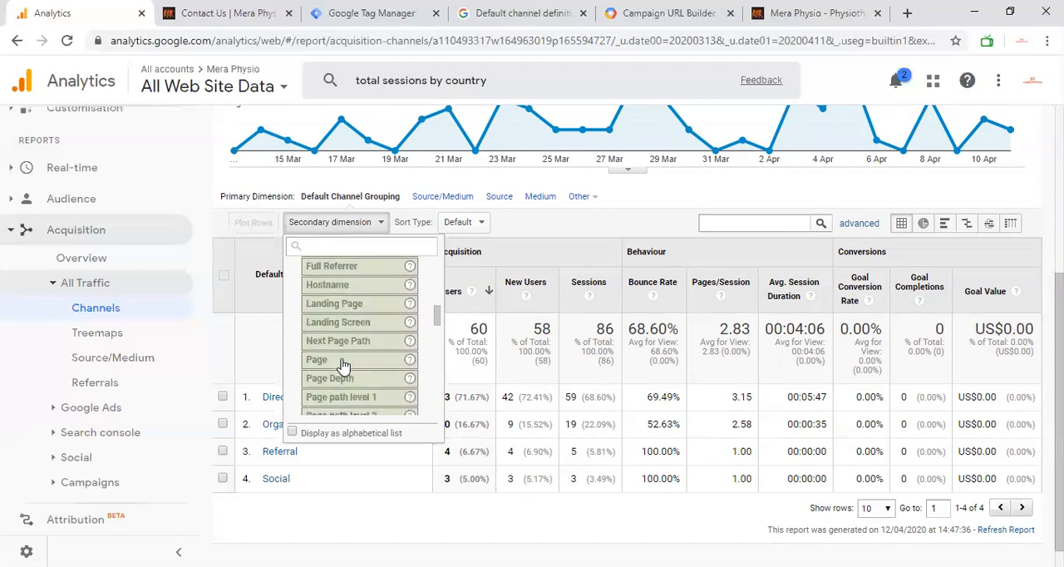
pyautogui.scroll(-2, 344, 387)
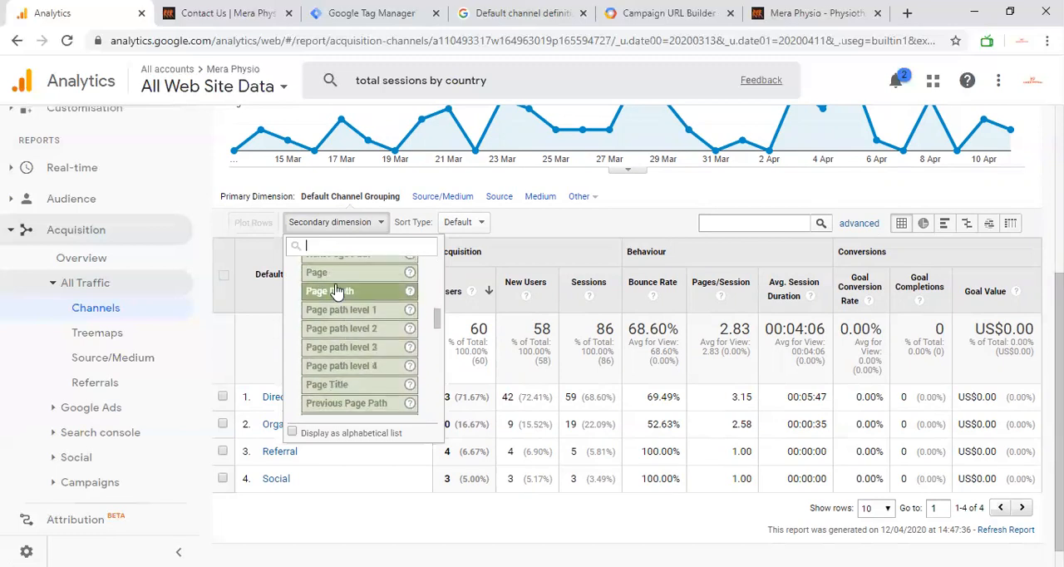
pyautogui.scroll(-3, 335, 285)
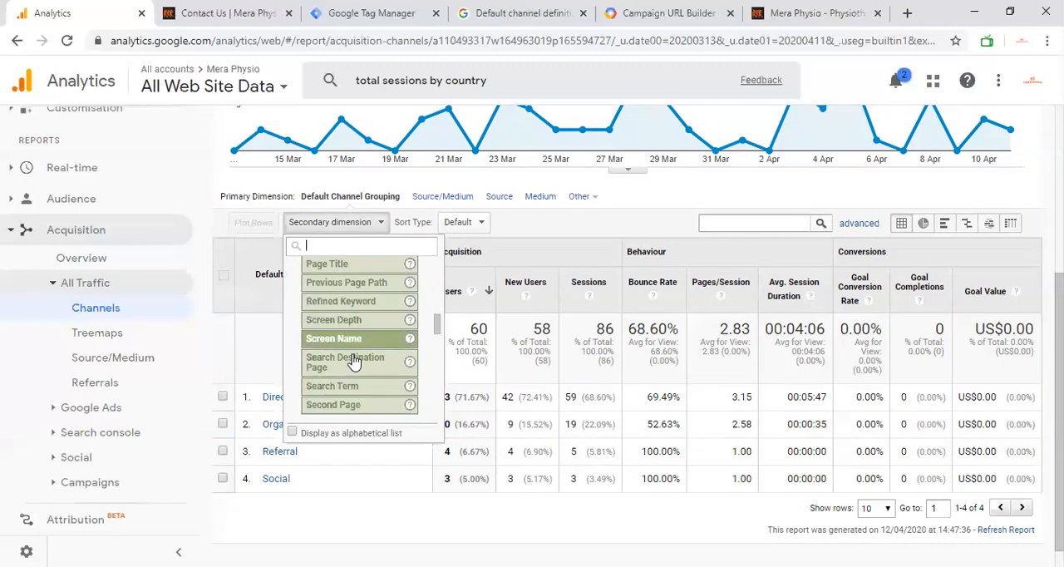
pyautogui.scroll(-3, 351, 358)
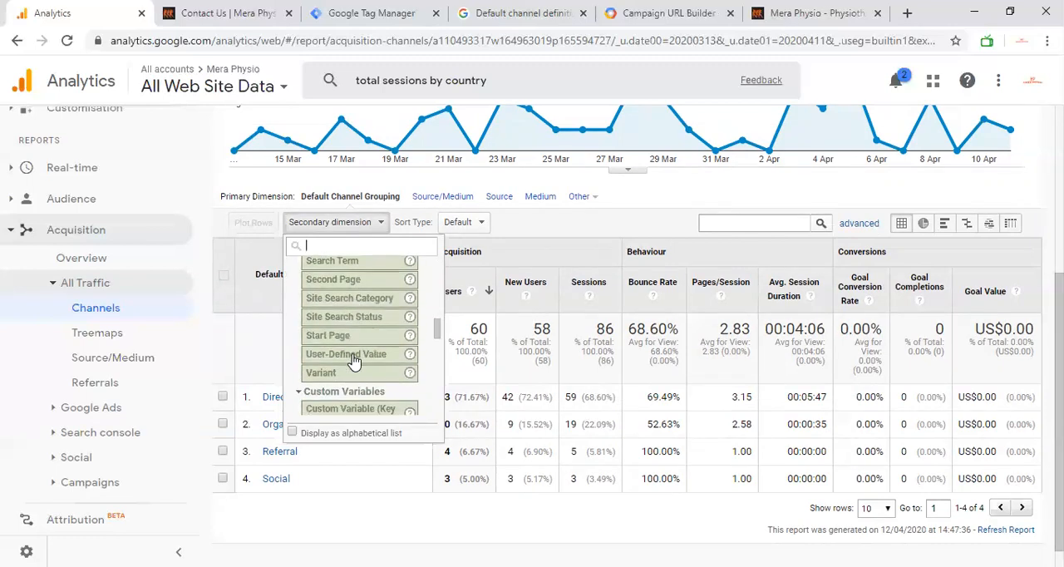
pyautogui.scroll(-2, 353, 360)
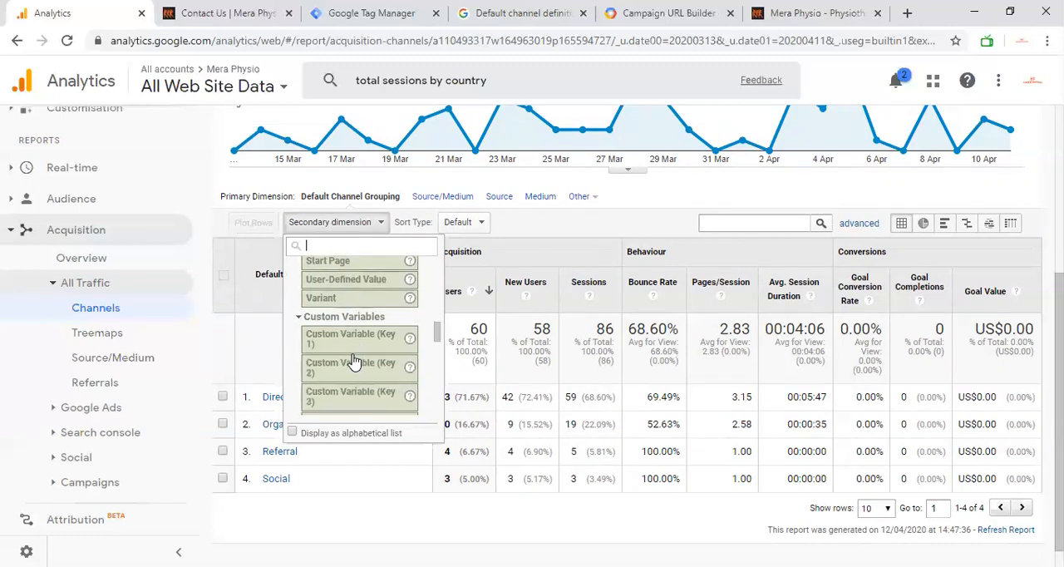
pyautogui.scroll(-6, 356, 362)
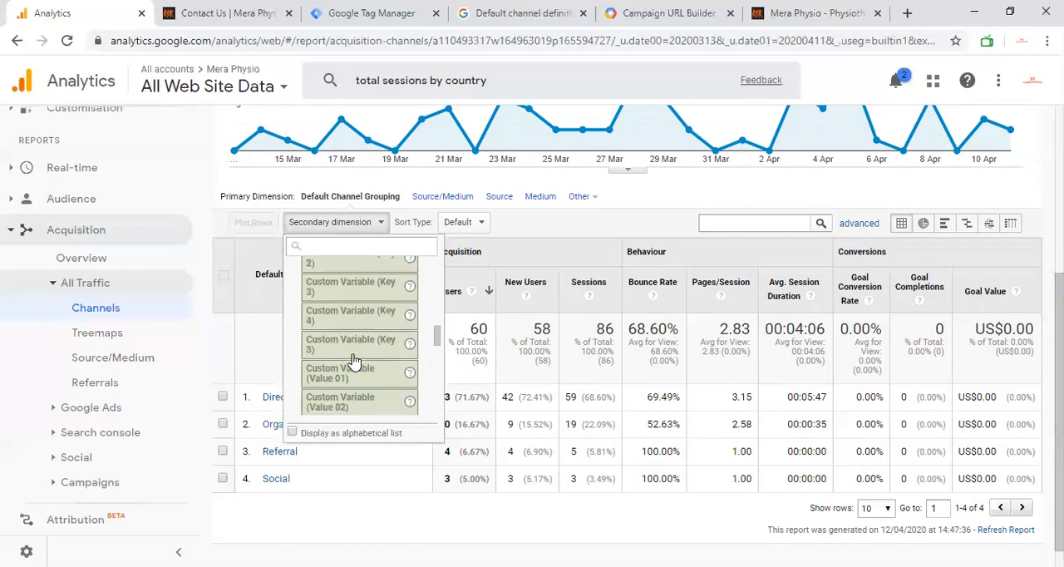
# Step: Add Source/Medium from the commonly used dimensions as the secondary dimension of the channels table
pyautogui.scroll(15, 355, 362)
pyautogui.scroll(4, 352, 361)
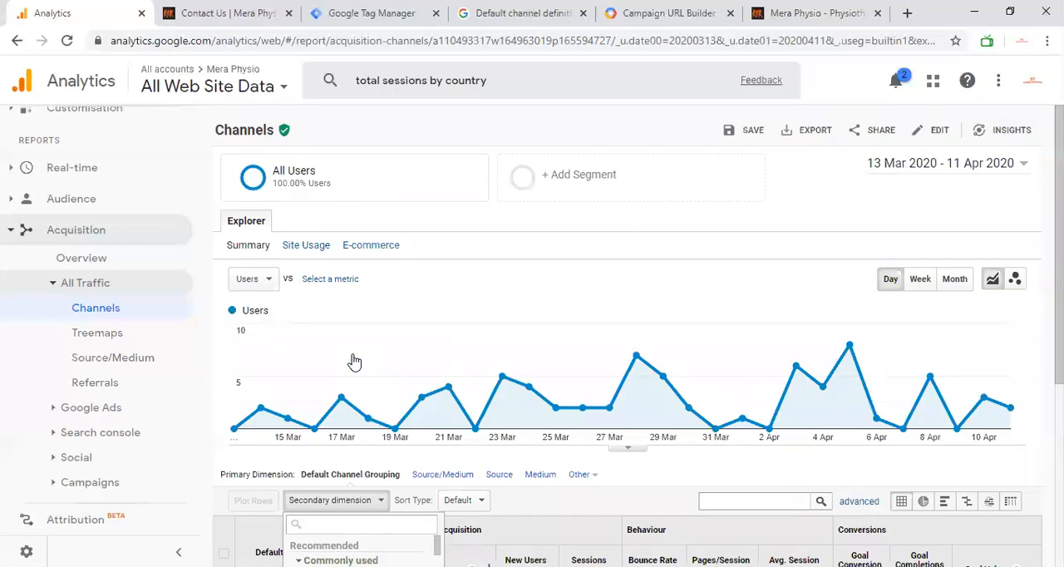
pyautogui.scroll(-4, 352, 361)
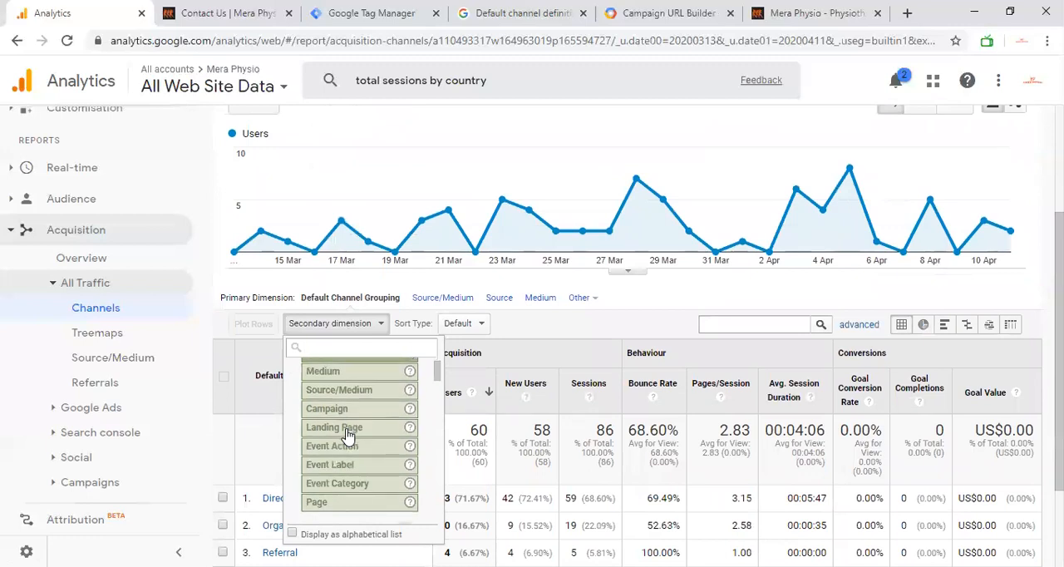
pyautogui.click(333, 391)
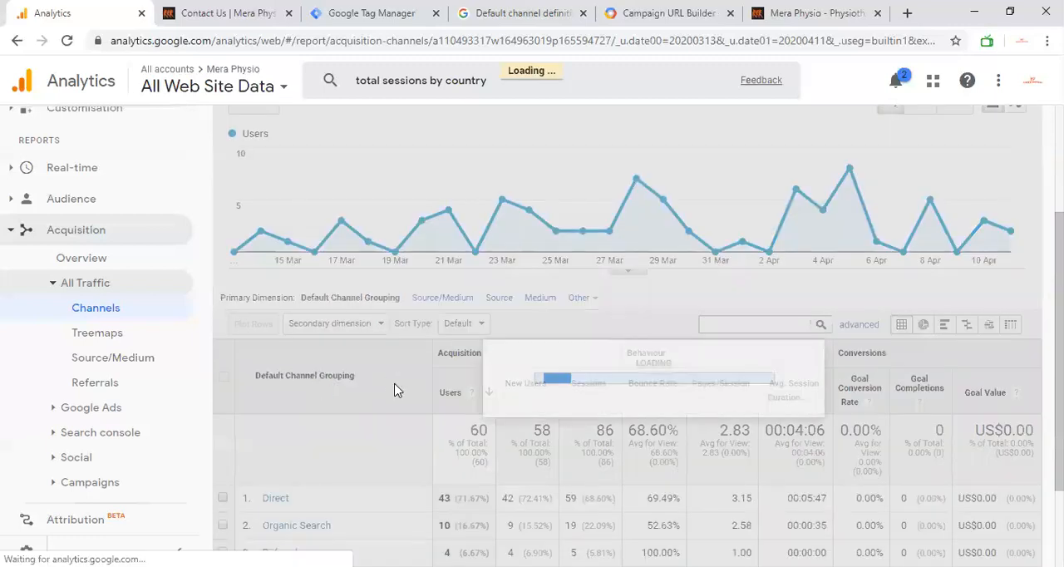
# Step: Review the table's source/medium rows and its Acquisition, Behaviour and Conversions column groups across to Goal Value
pyautogui.scroll(-2, 395, 389)
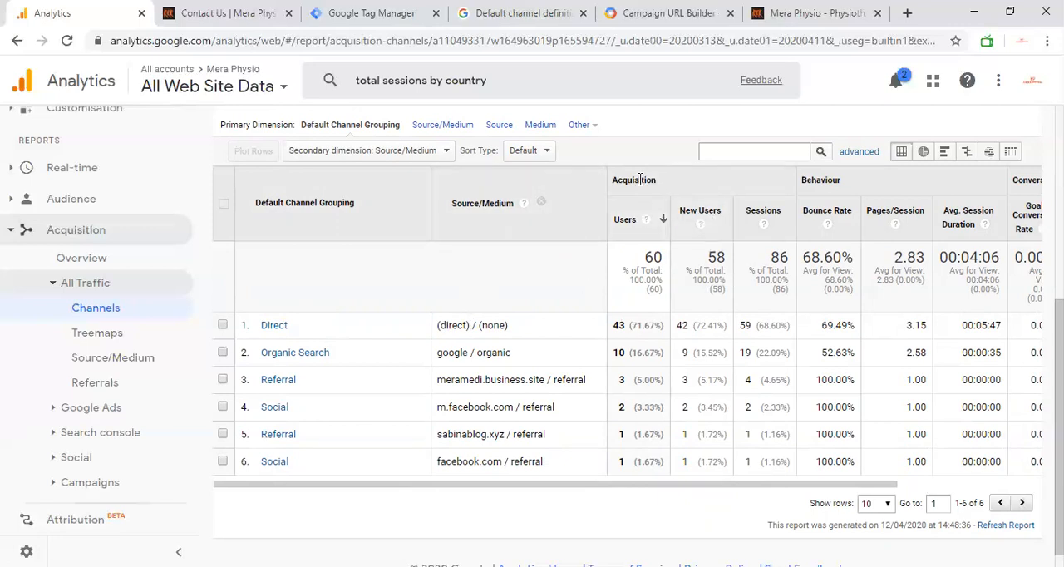
pyautogui.hscroll(5, 640, 180)
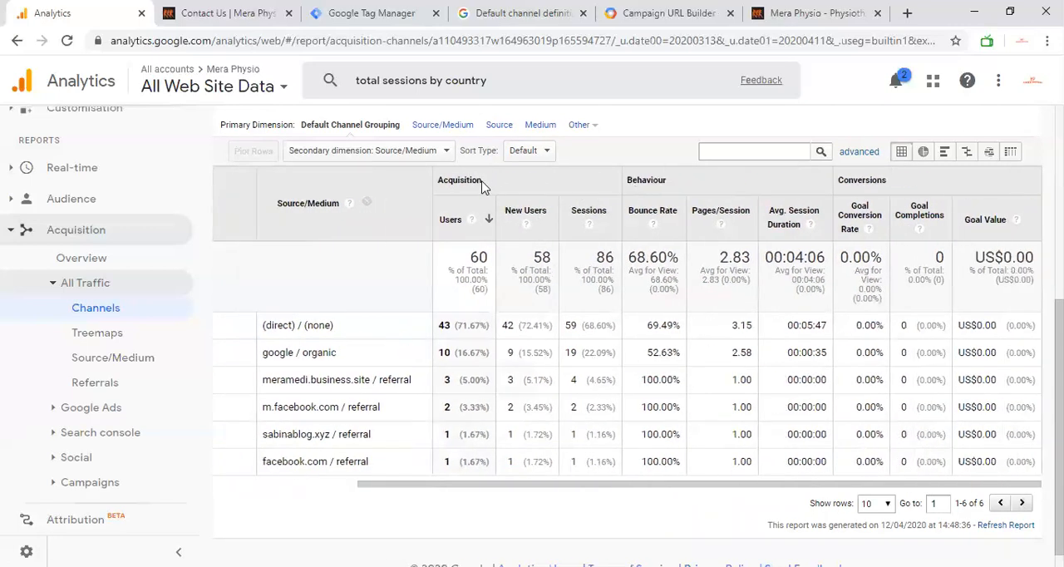
pyautogui.doubleClick(469, 181)
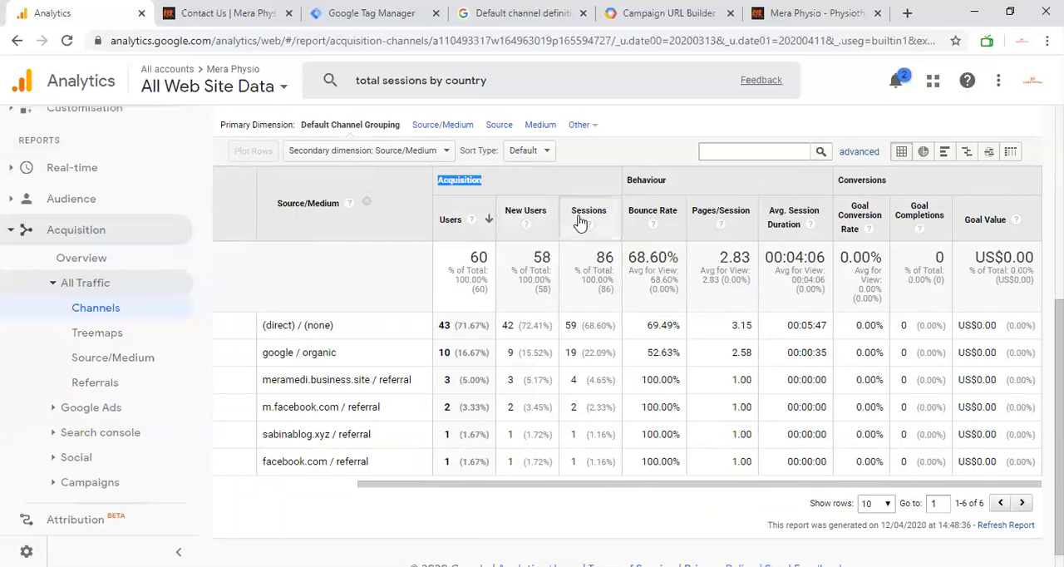
pyautogui.moveTo(627, 182); pyautogui.dragTo(665, 181)
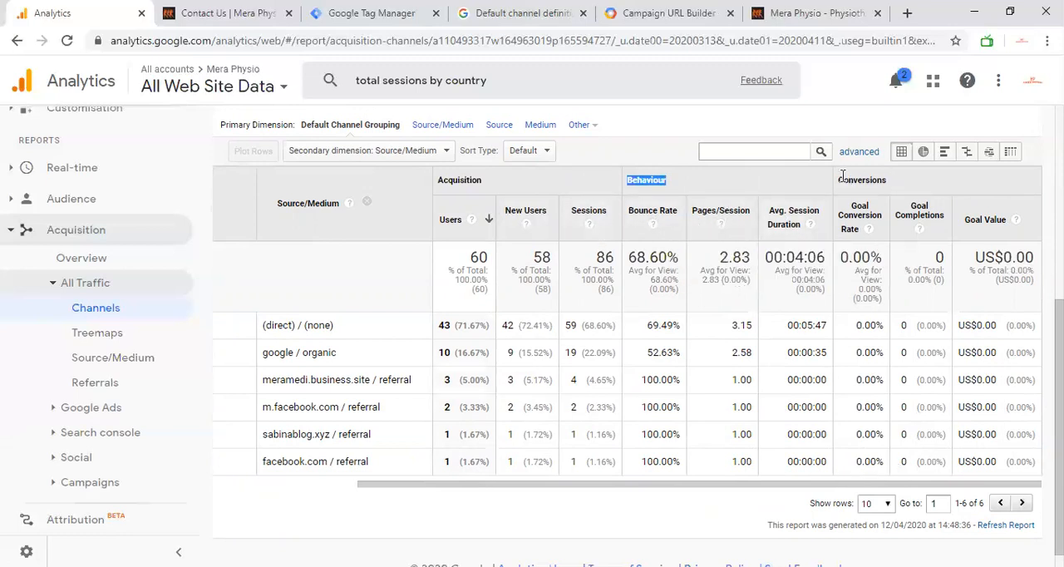
pyautogui.moveTo(840, 180); pyautogui.dragTo(893, 180)
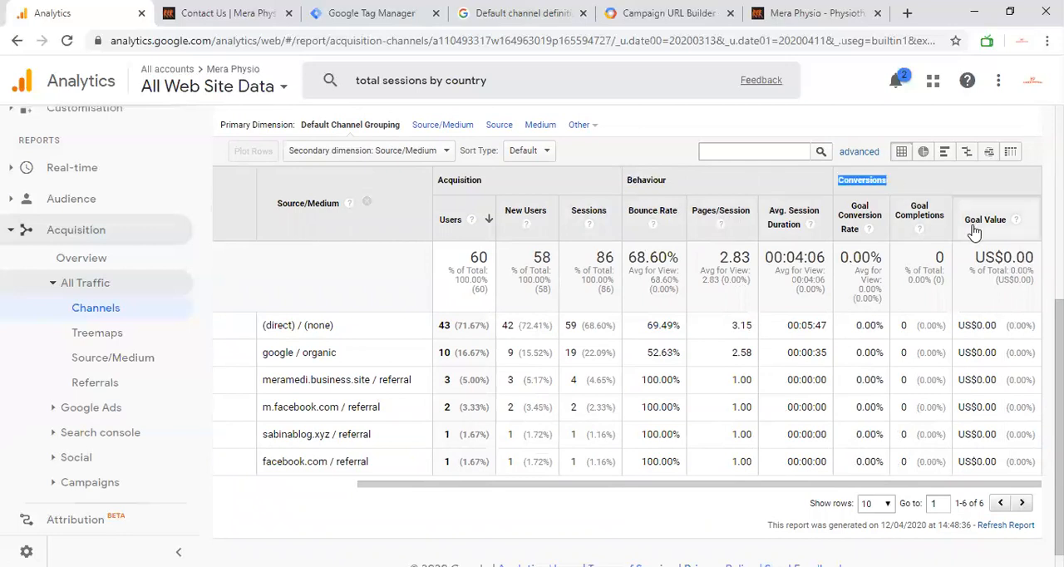
# Step: View the channel and source/medium breakdown of users as a pie chart and return to the data table view
pyautogui.hscroll(-3, 929, 196)
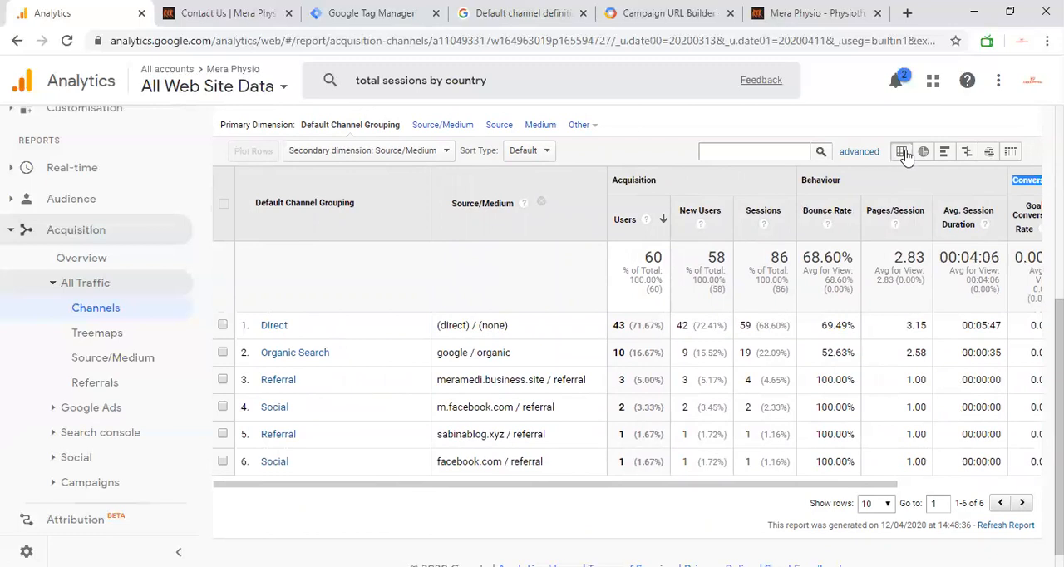
pyautogui.click(924, 153)
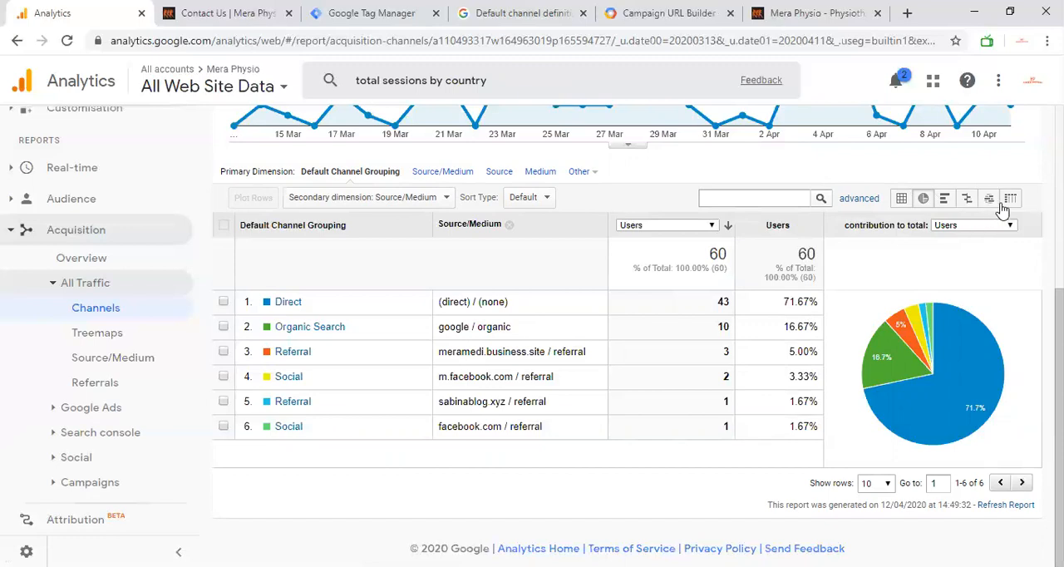
pyautogui.click(900, 195)
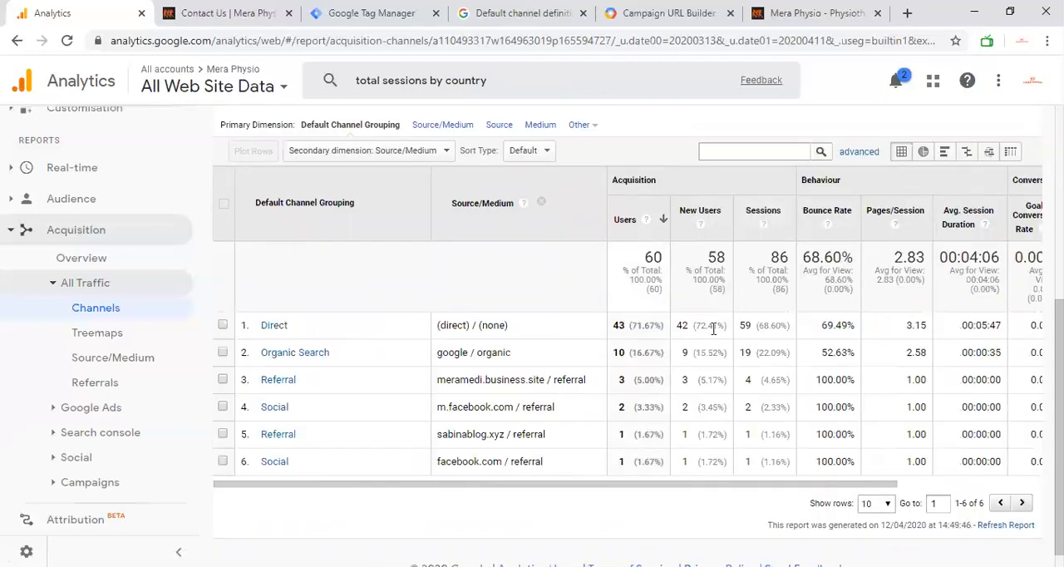
# Step: Change the report's primary dimension to Source/Medium
pyautogui.scroll(1, 487, 202)
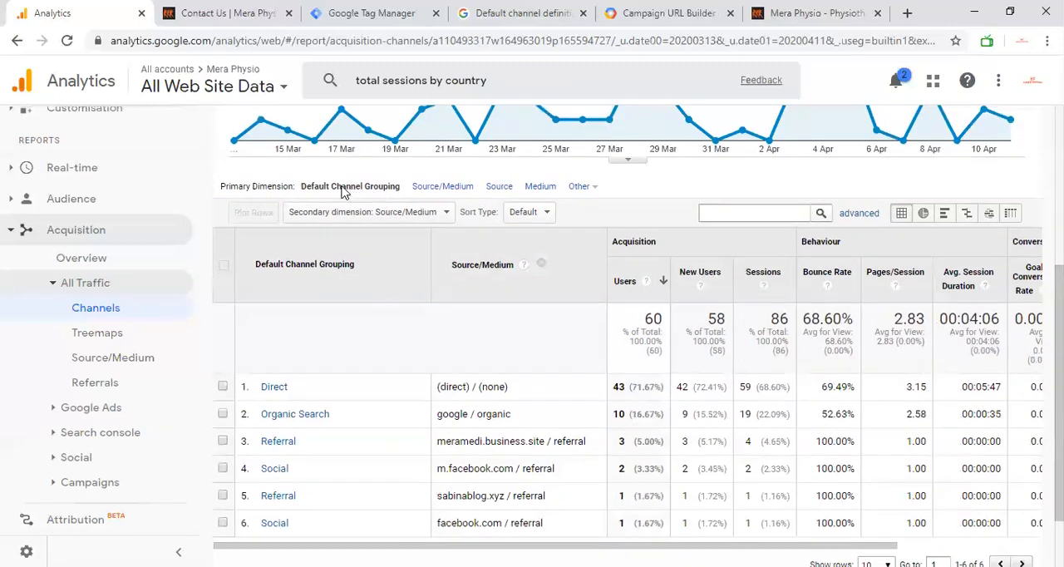
pyautogui.click(434, 186)
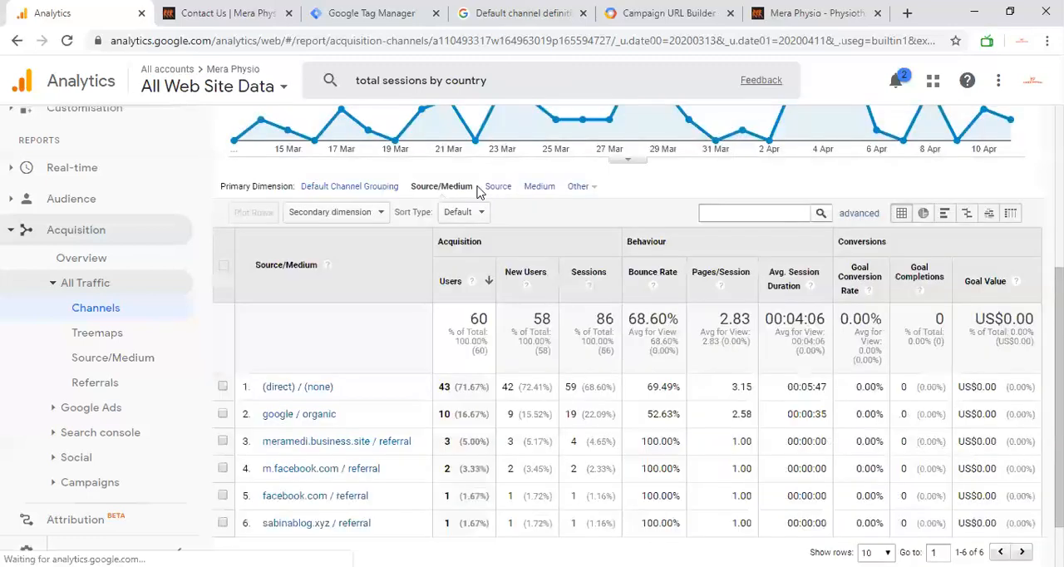
# Step: Change the report's primary dimension to Source and to Medium, and check which other dimension groups are offered
pyautogui.click(497, 187)
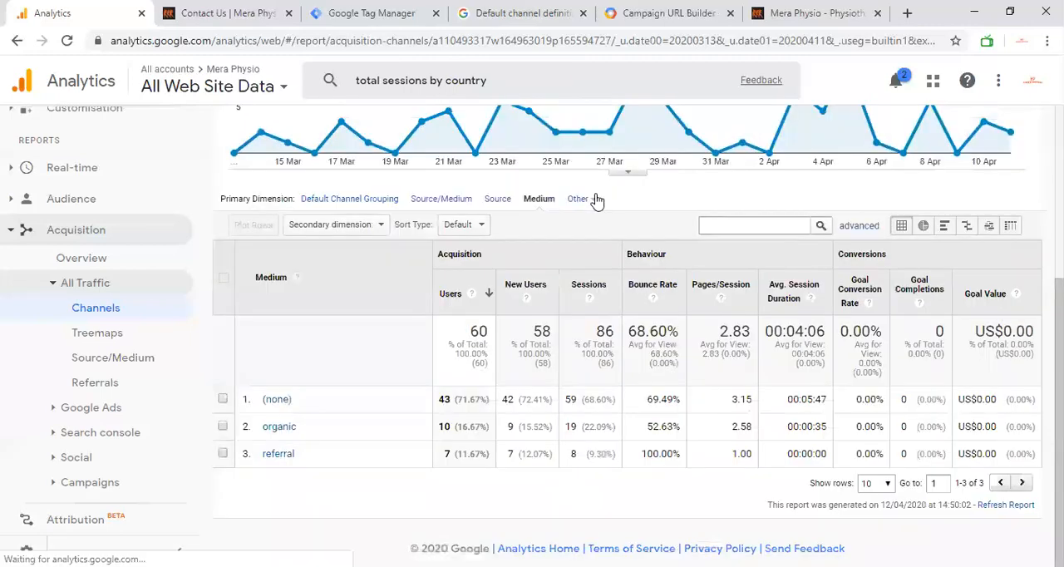
pyautogui.click(594, 199)
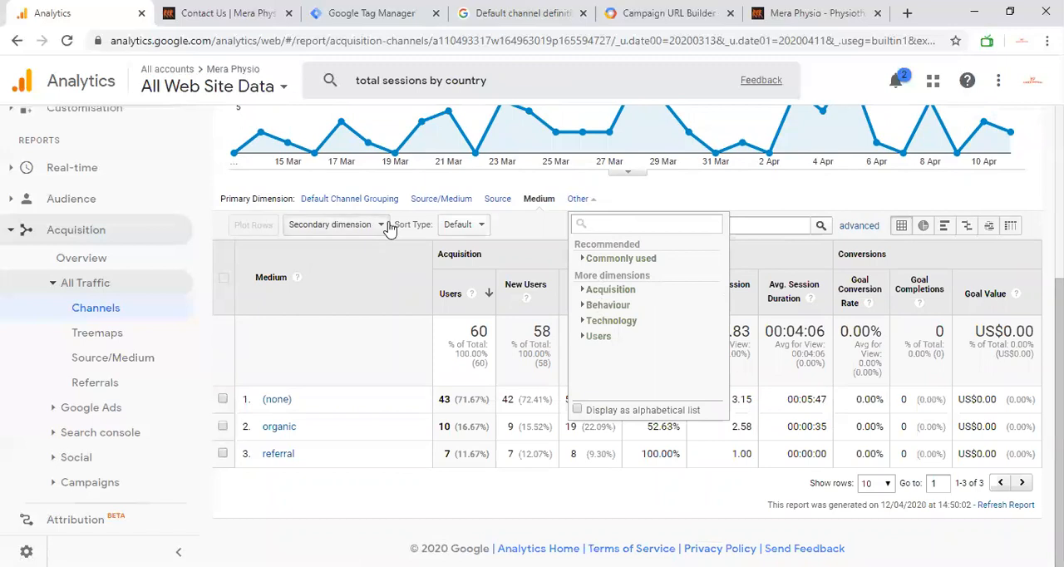
pyautogui.click(600, 200)
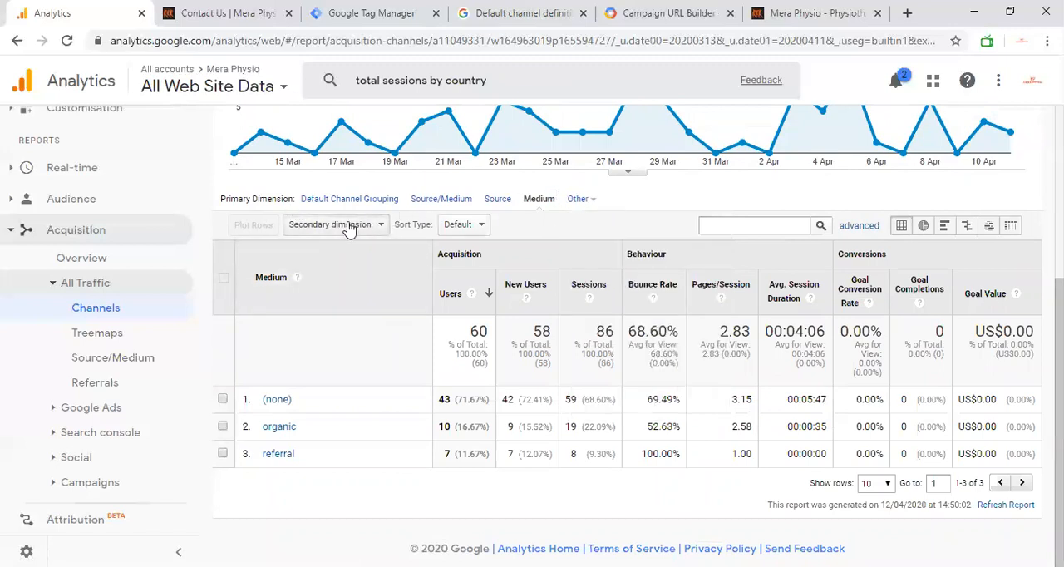
# Step: Check the secondary dimension choices and the sort type choices for the Medium table
pyautogui.click(372, 226)
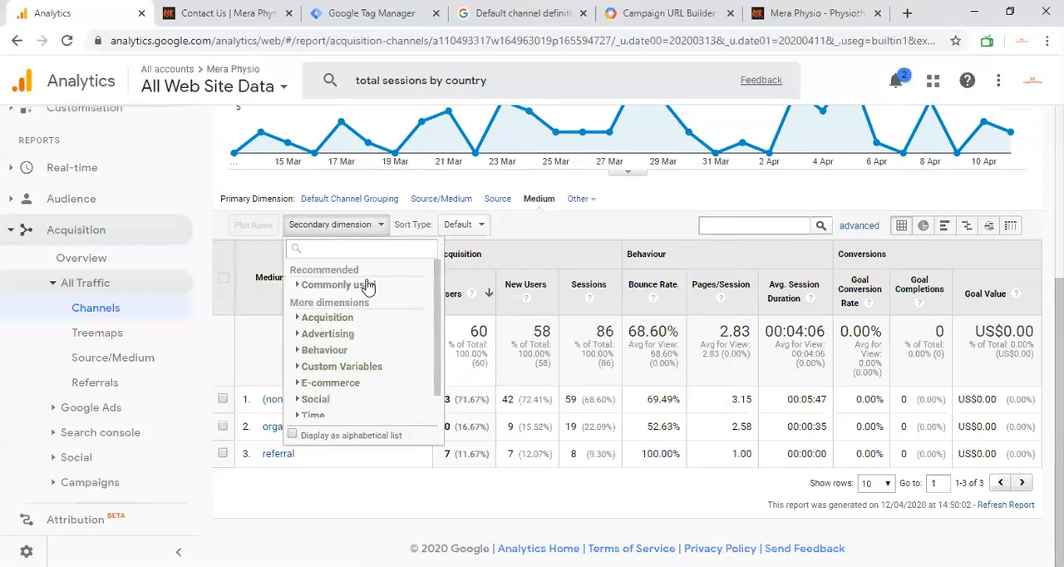
pyautogui.click(629, 196)
pyautogui.click(475, 226)
pyautogui.click(476, 250)
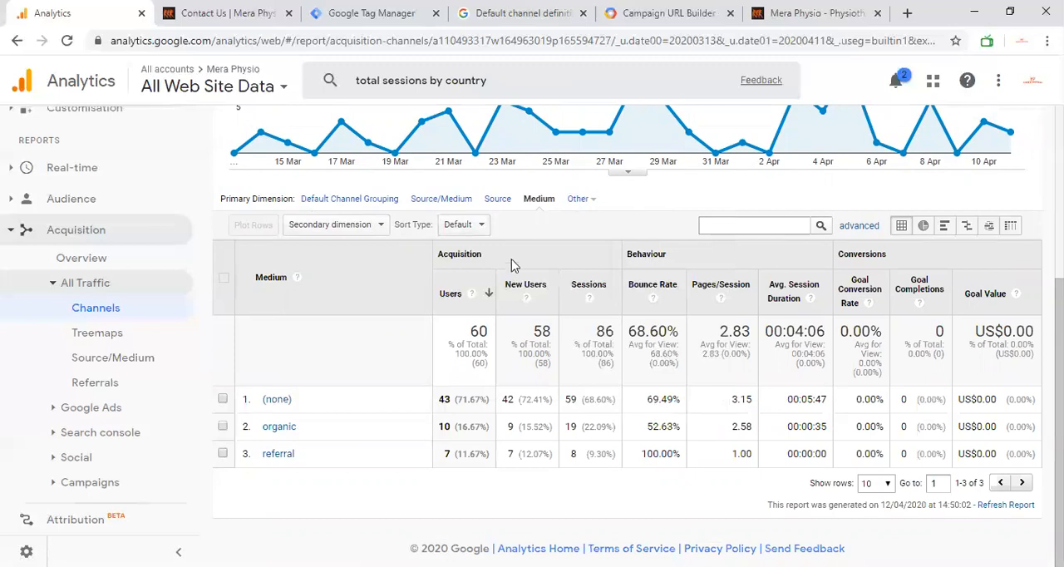
# Step: Apply an advanced table filter that excludes Medium containing (none)
pyautogui.click(745, 226)
pyautogui.click(873, 230)
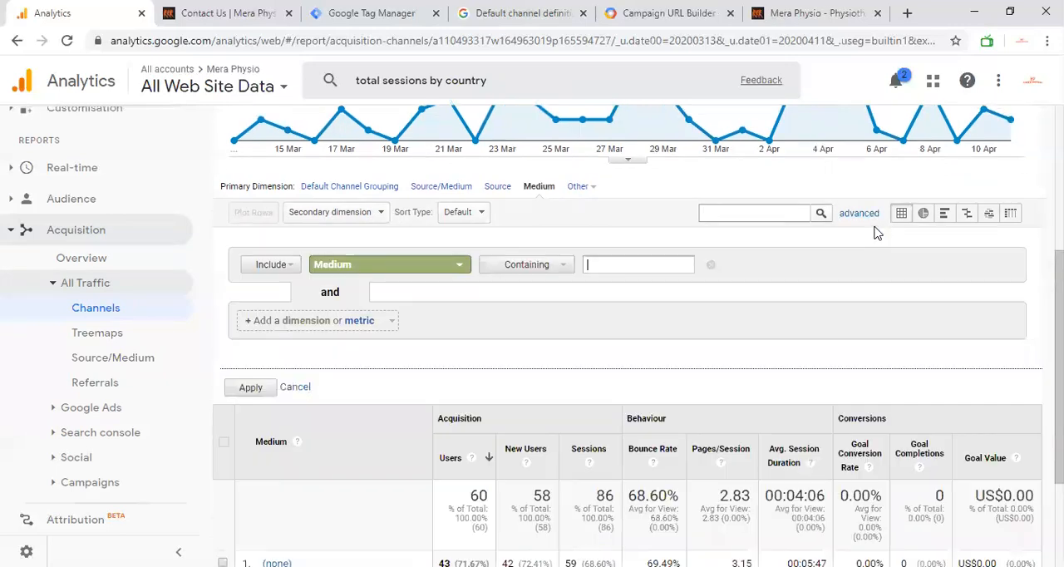
pyautogui.click(285, 265)
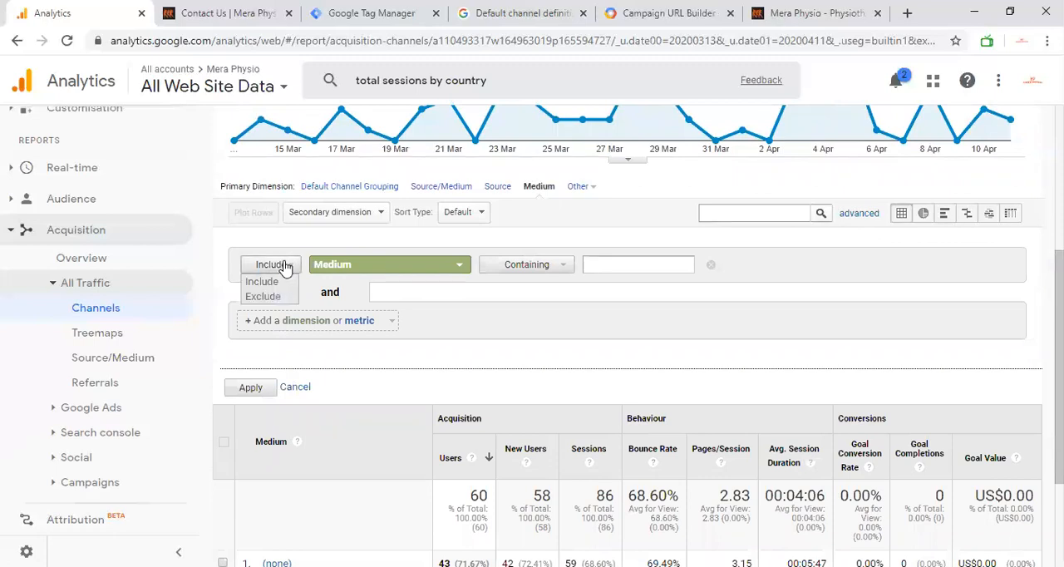
pyautogui.click(264, 296)
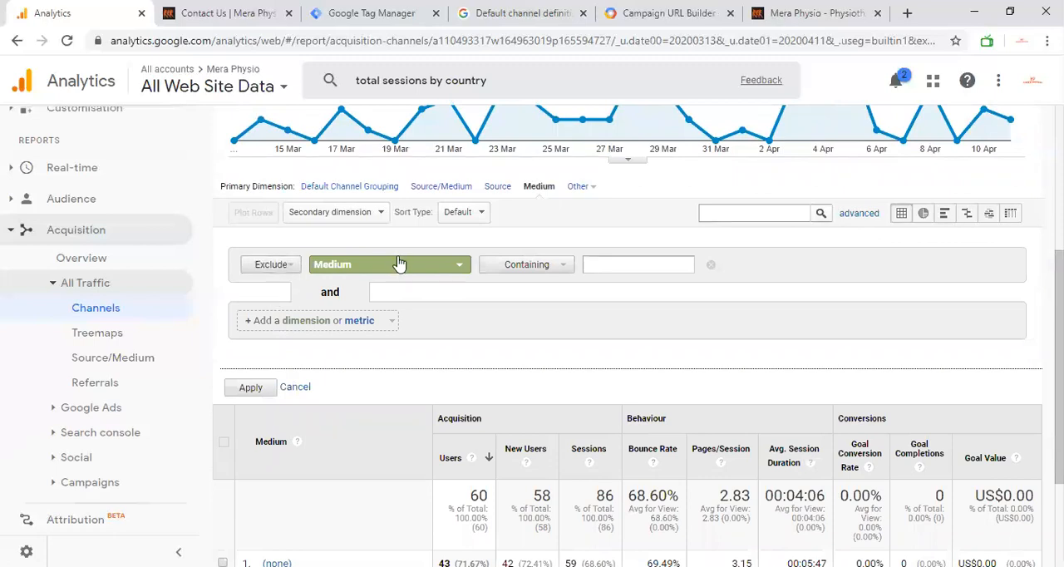
pyautogui.click(607, 264)
pyautogui.write('(none')
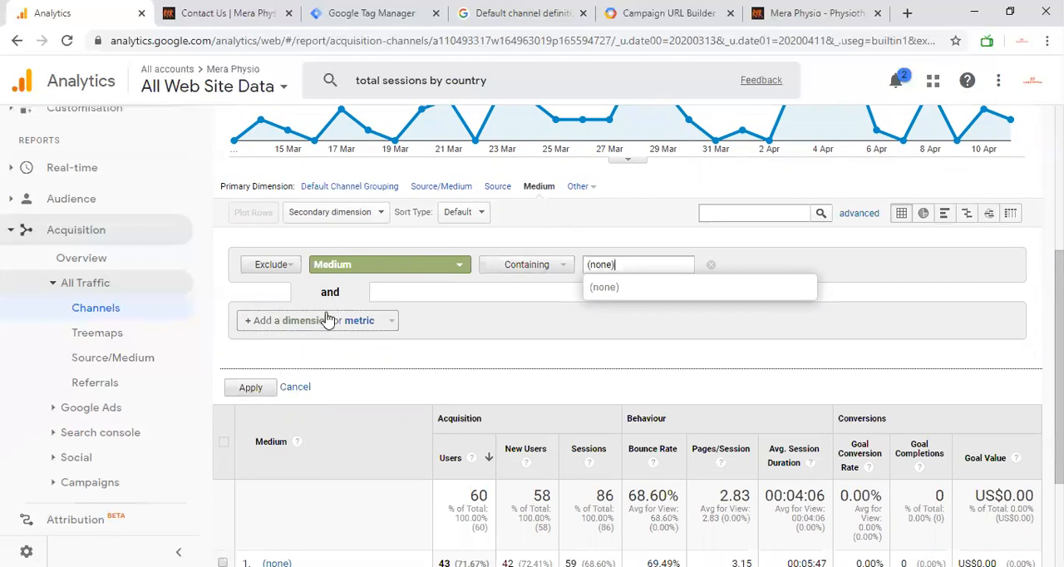
pyautogui.click(250, 388)
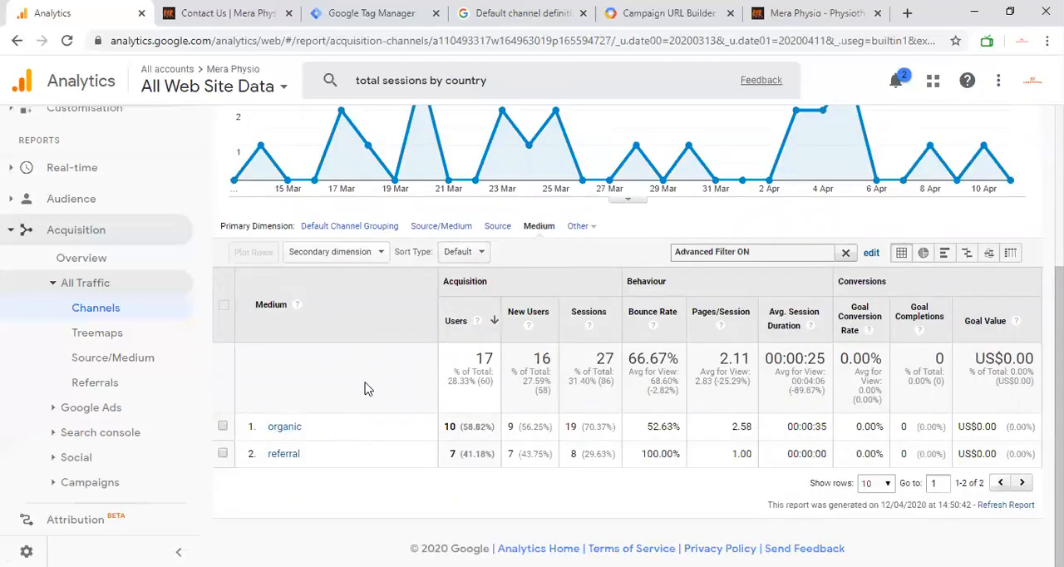
# Step: Edit the advanced filter to remove the Medium exclusion condition and apply the change
pyautogui.scroll(1, 485, 359)
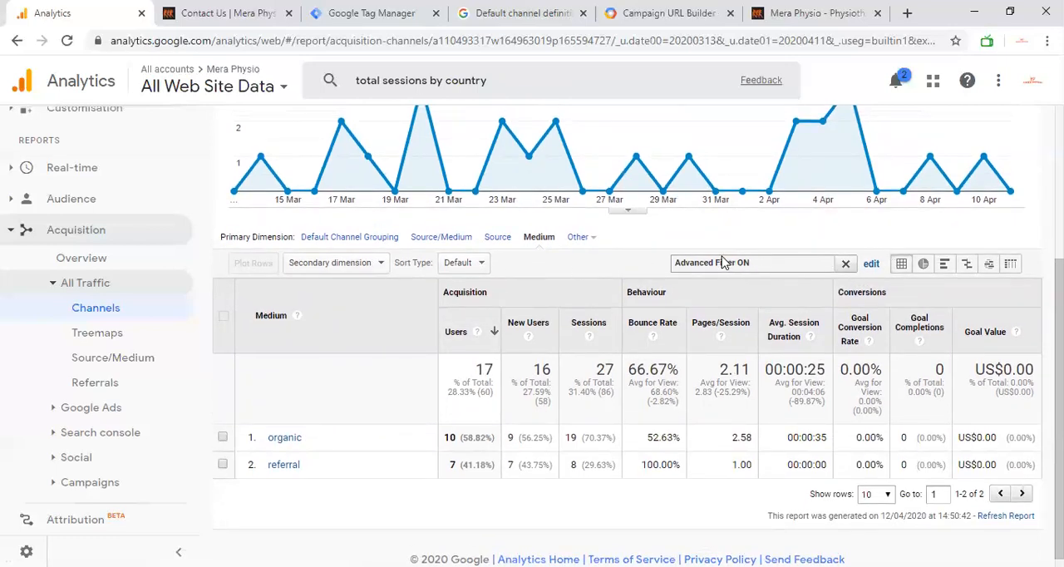
pyautogui.click(870, 264)
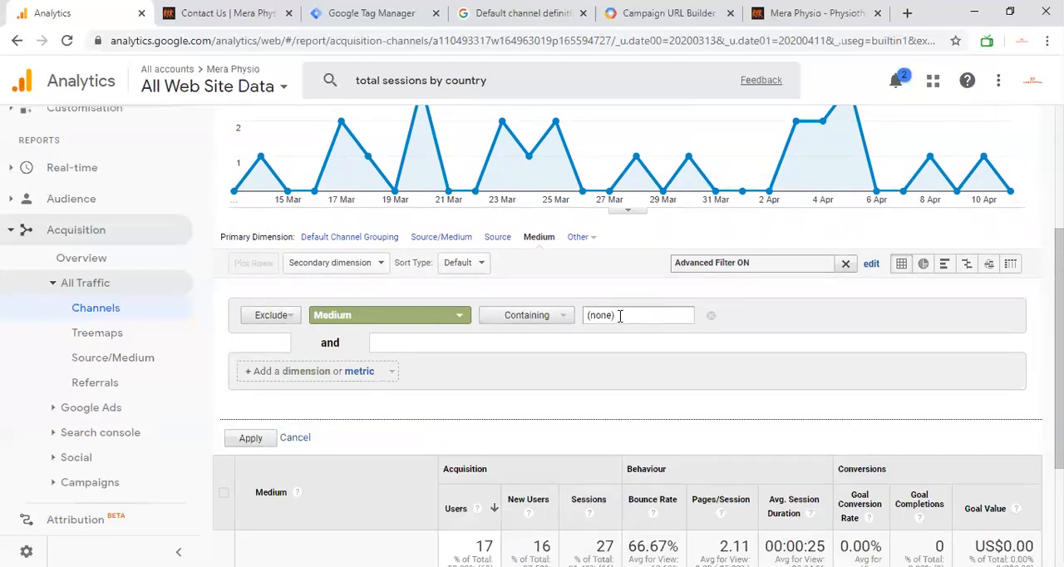
pyautogui.click(711, 317)
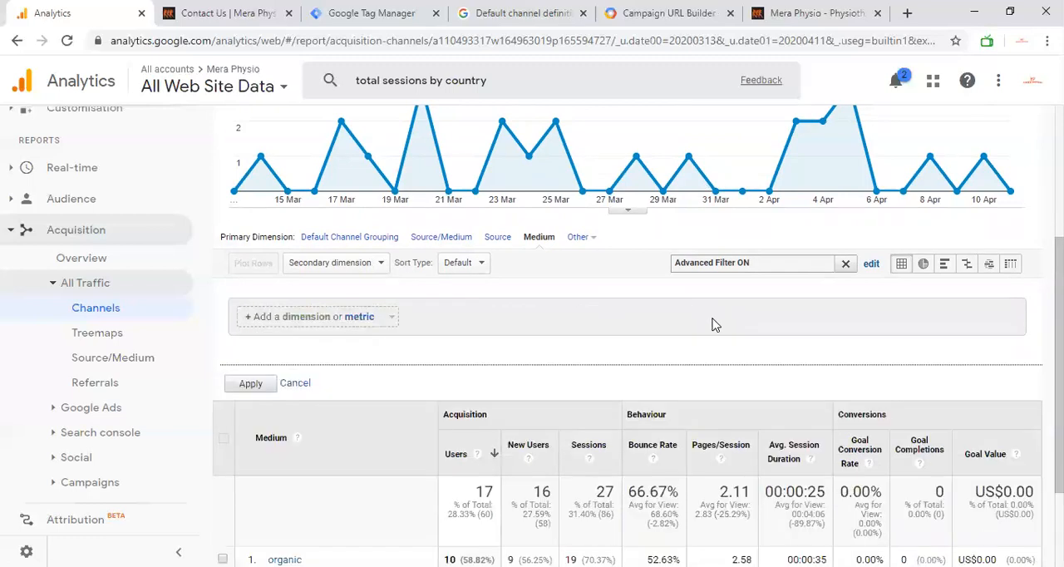
pyautogui.click(252, 383)
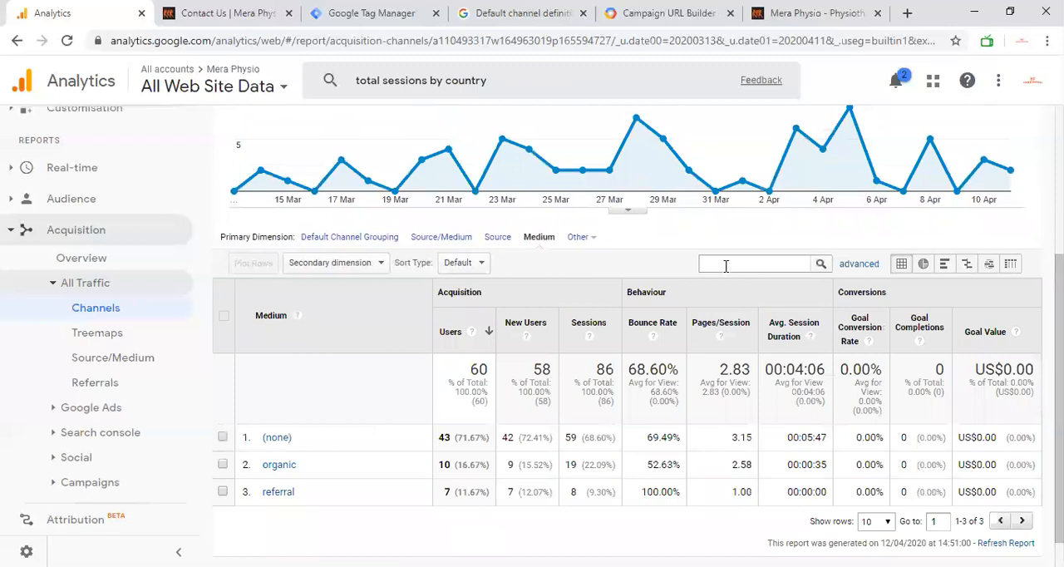
# Step: Review the unfiltered Medium table, and open the Treemaps report under All Traffic to view its channel blocks
pyautogui.scroll(-1, 726, 265)
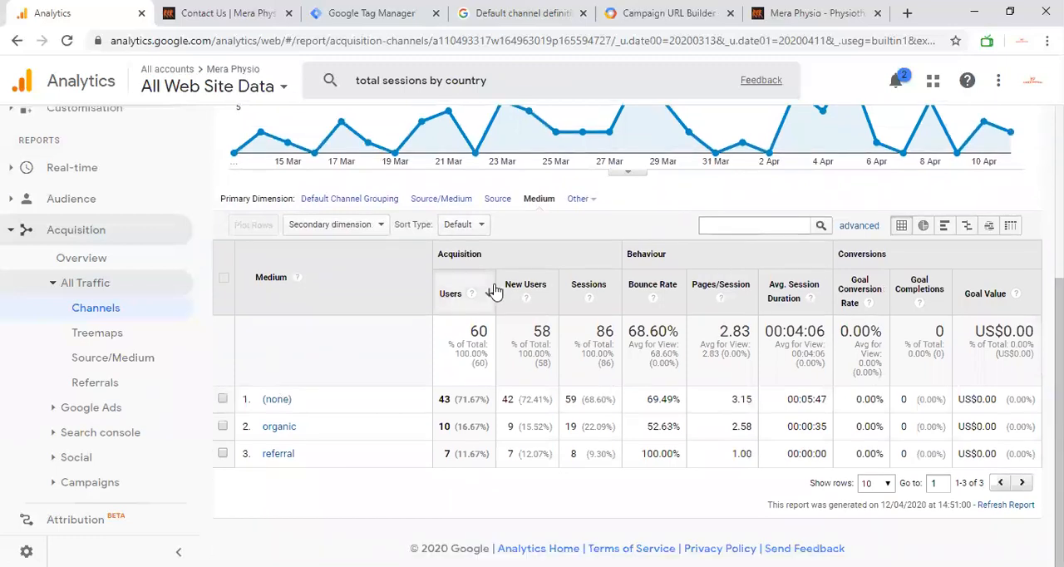
pyautogui.scroll(3, 494, 290)
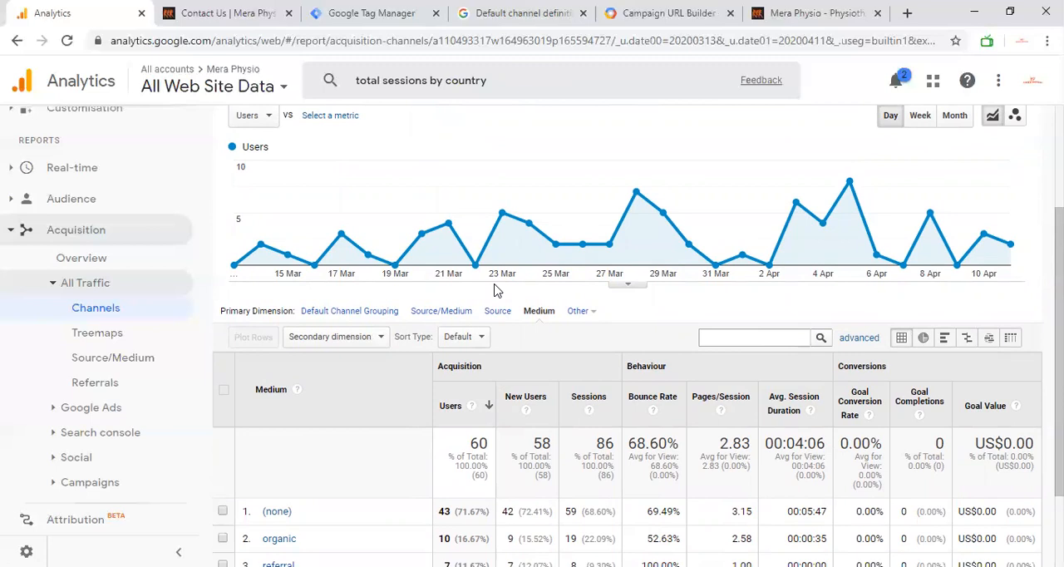
pyautogui.scroll(-1, 496, 290)
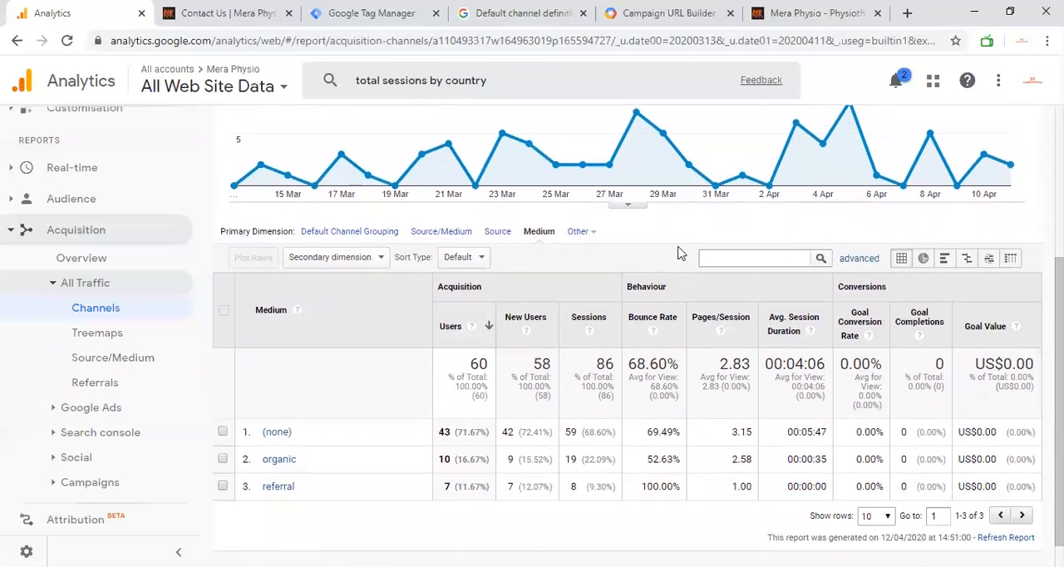
pyautogui.scroll(2, 682, 251)
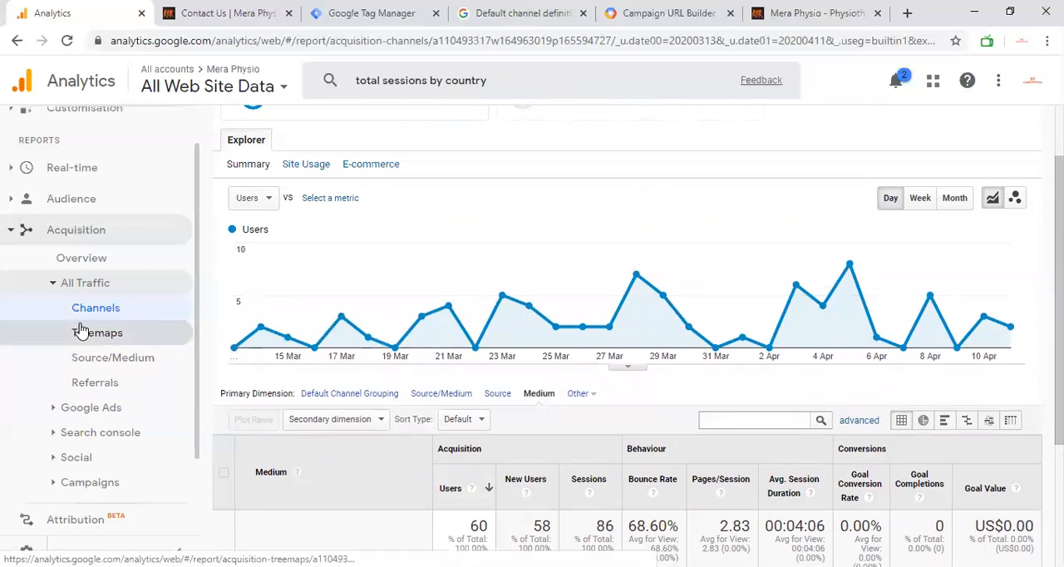
pyautogui.click(82, 332)
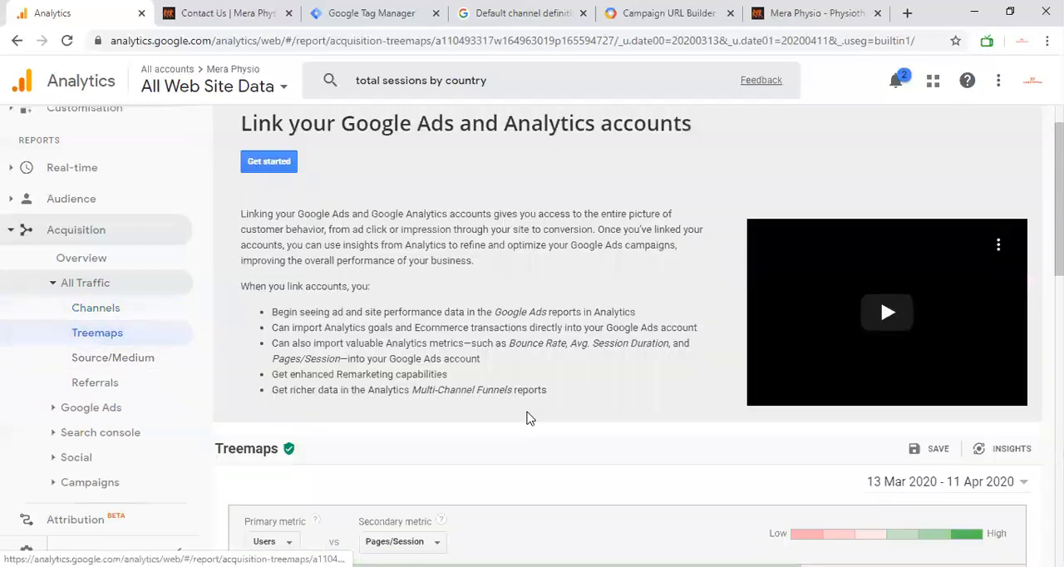
pyautogui.scroll(-5, 527, 418)
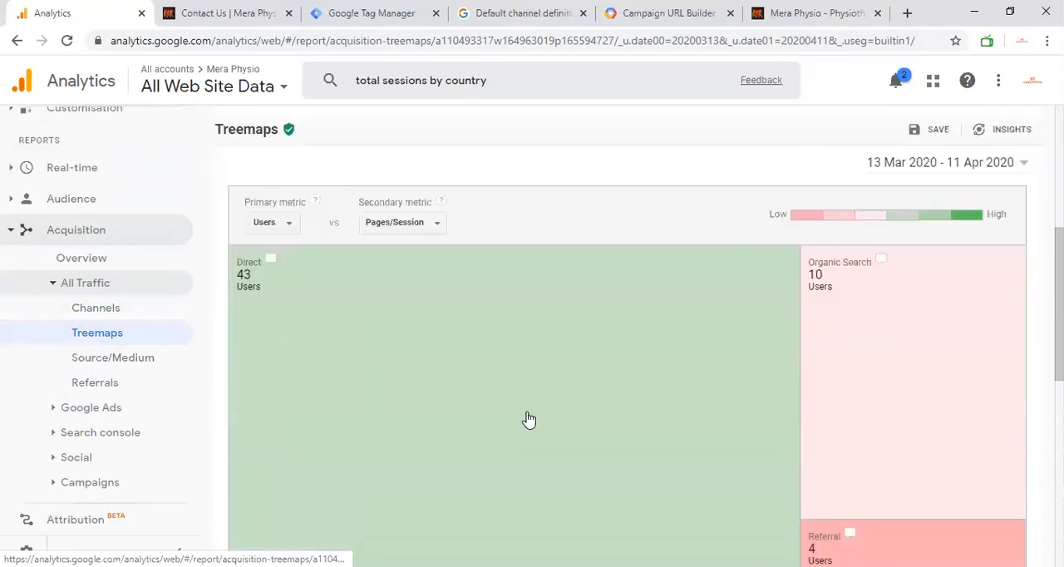
pyautogui.scroll(-2, 456, 287)
pyautogui.scroll(3, 455, 286)
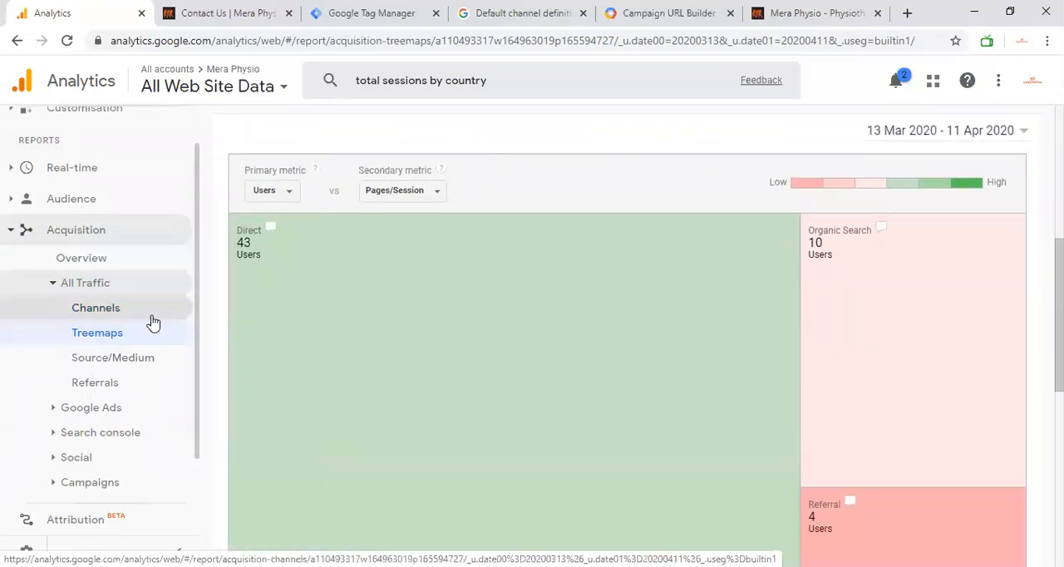
# Step: Check the treemap's available primary and secondary metrics, keeping Users versus Pages/Session
pyautogui.click(293, 191)
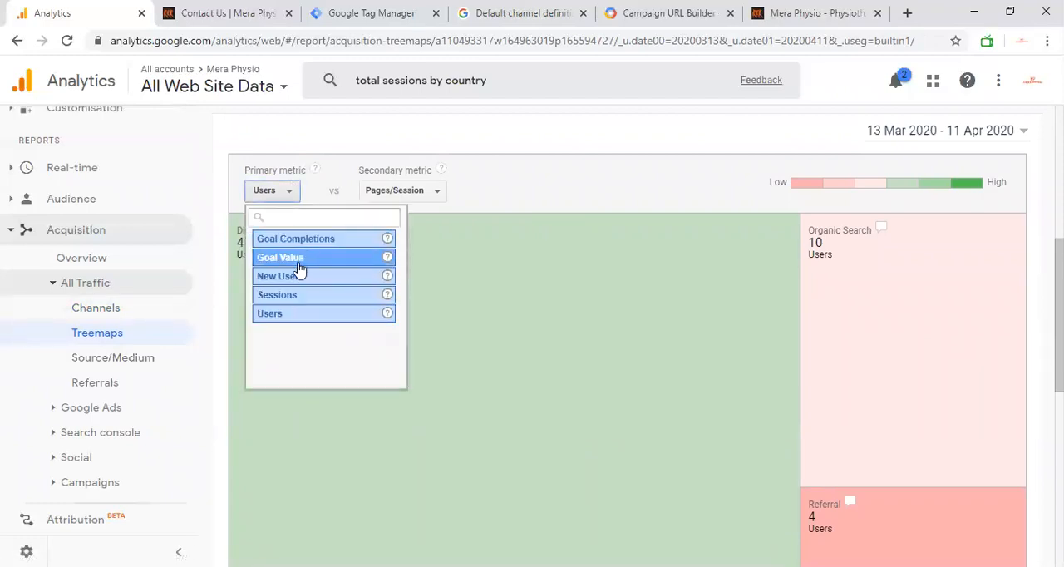
pyautogui.click(453, 142)
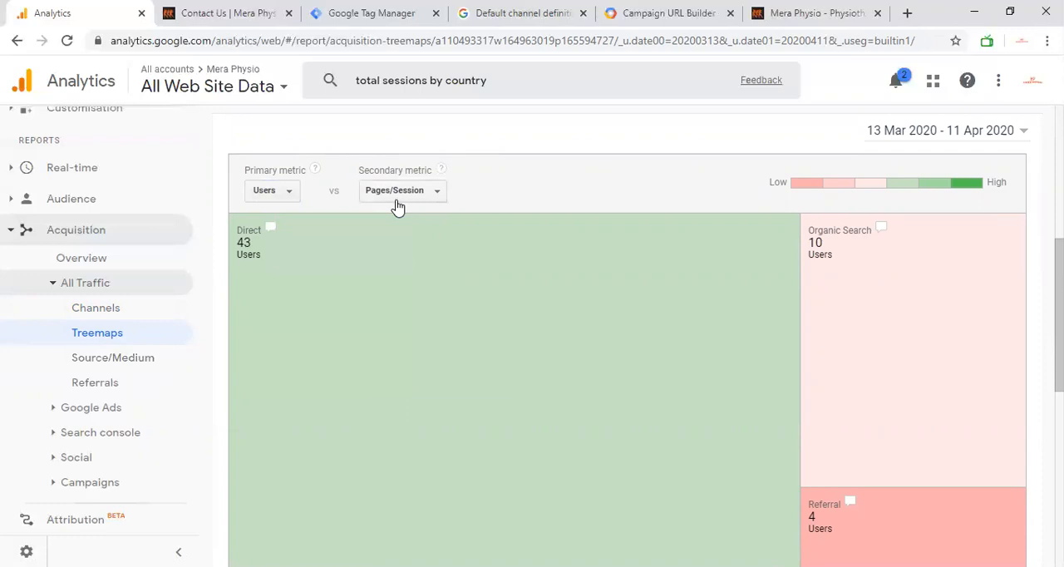
pyautogui.click(399, 200)
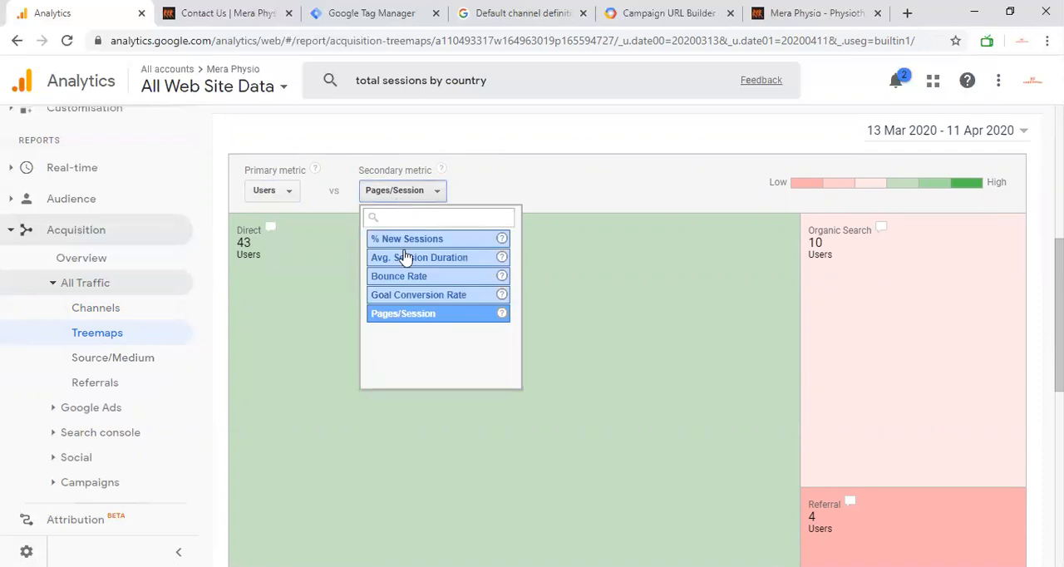
pyautogui.click(487, 143)
# Step: Examine the treemap's channel blocks and the Default Channel Grouping table below it
pyautogui.scroll(-1, 749, 318)
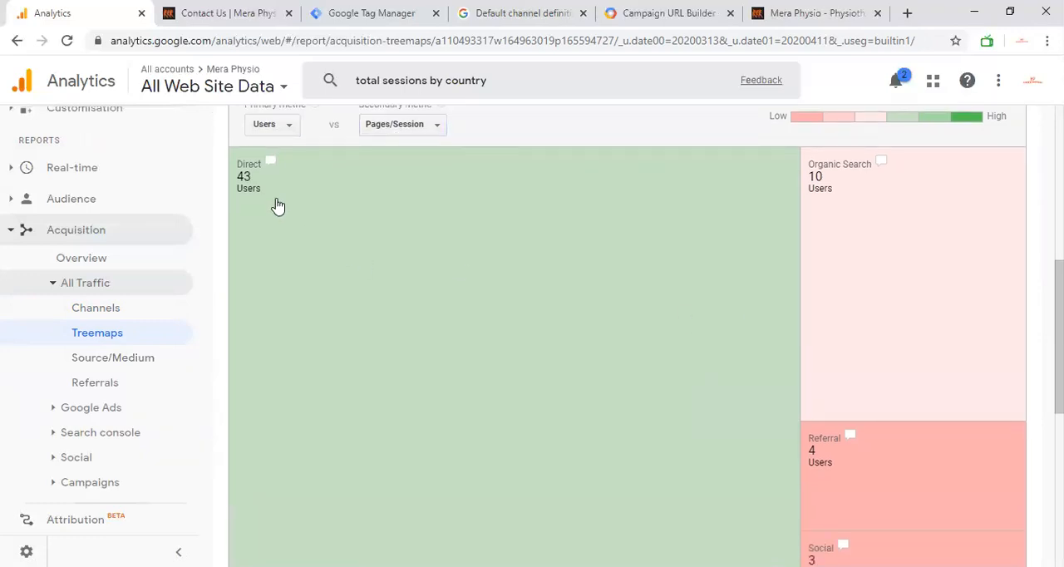
pyautogui.scroll(-4, 848, 371)
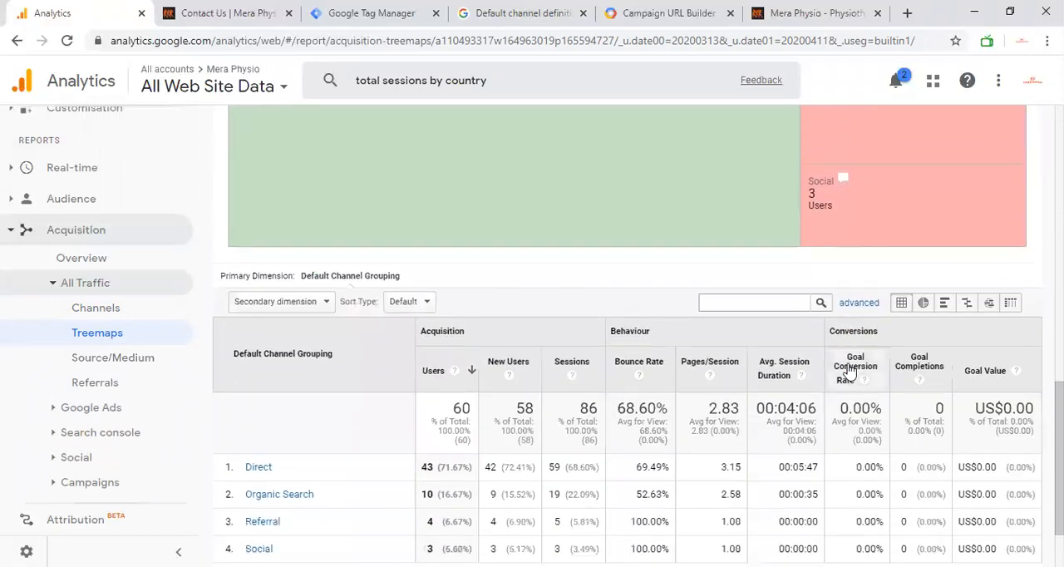
pyautogui.scroll(-1, 849, 371)
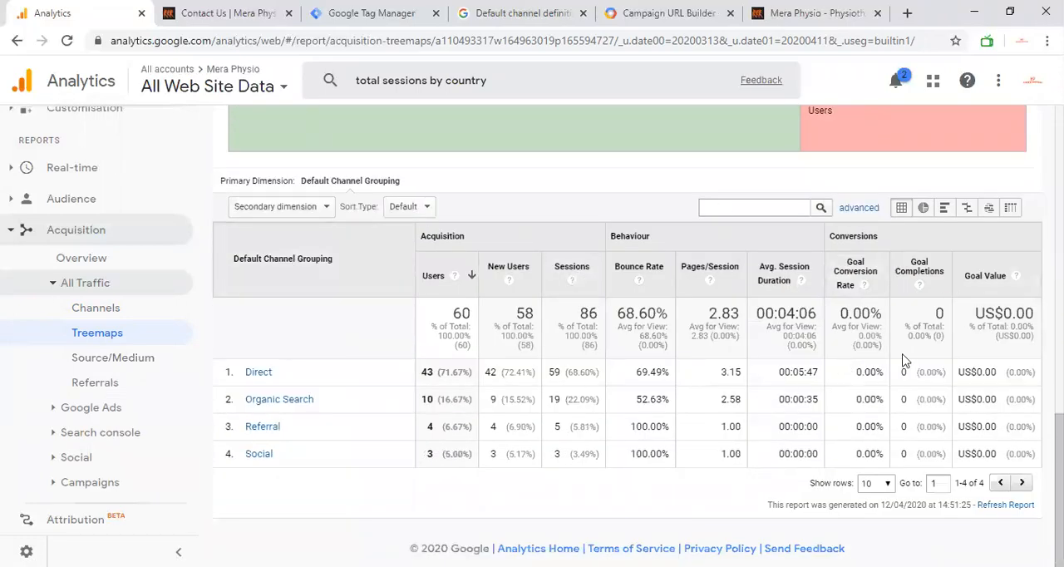
pyautogui.scroll(6, 737, 354)
pyautogui.scroll(-2, 737, 354)
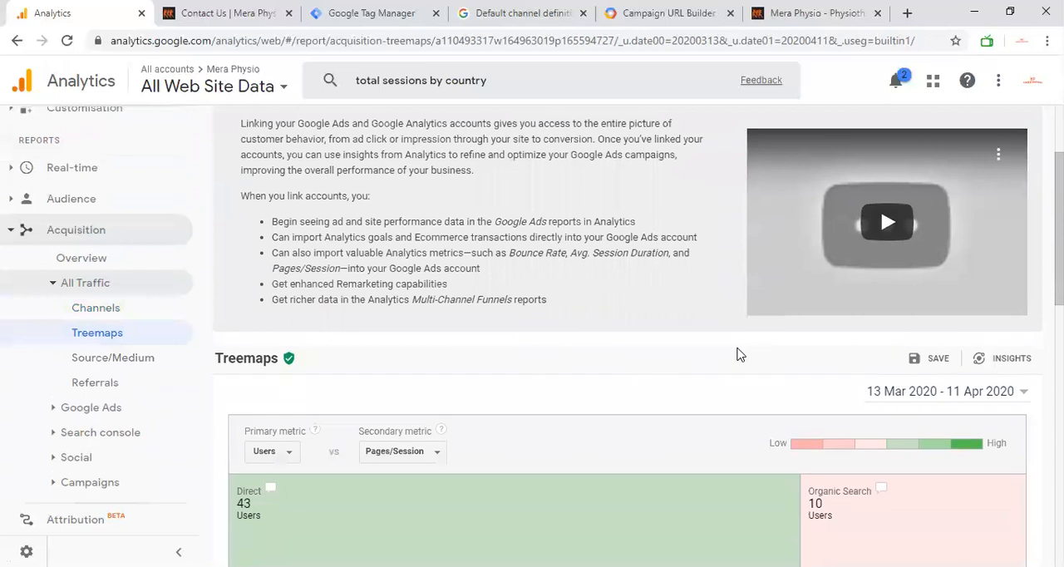
pyautogui.scroll(-1, 736, 354)
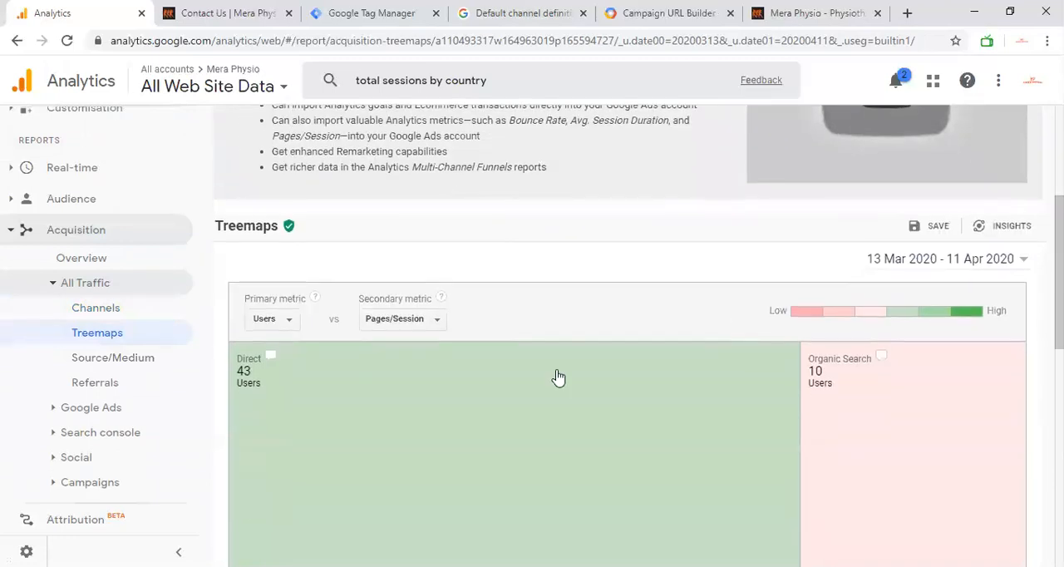
# Step: Compare the All Traffic Source/Medium report with the Channels report set to the Source/Medium primary dimension, ending on the Source/Medium report
pyautogui.click(167, 365)
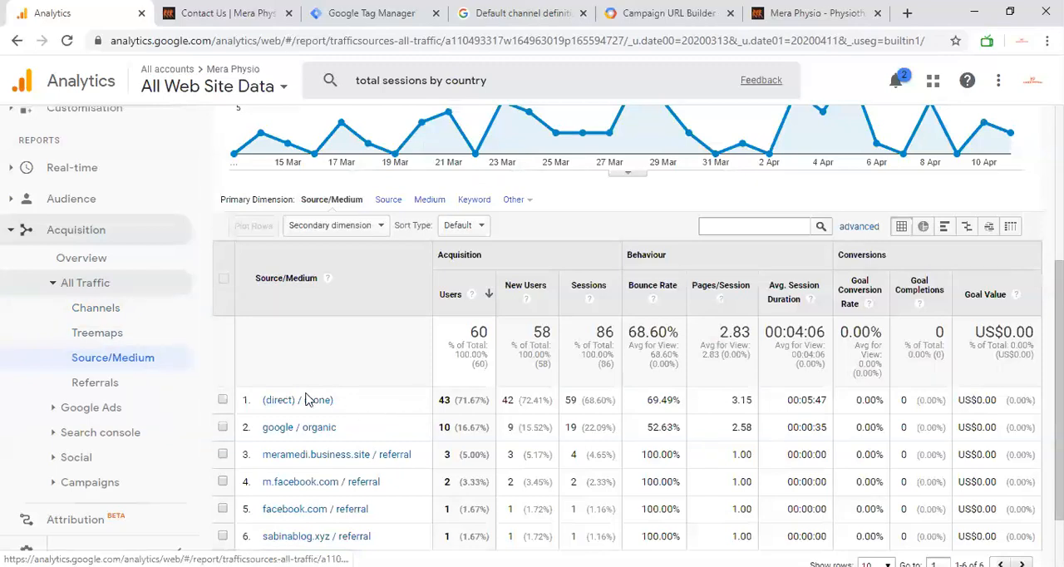
pyautogui.scroll(2, 398, 400)
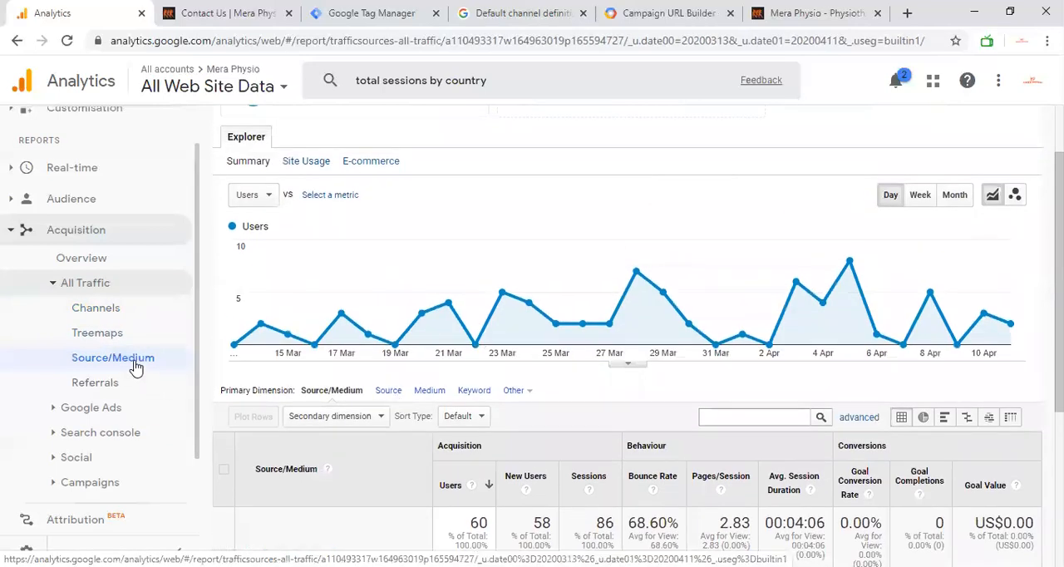
pyautogui.click(118, 309)
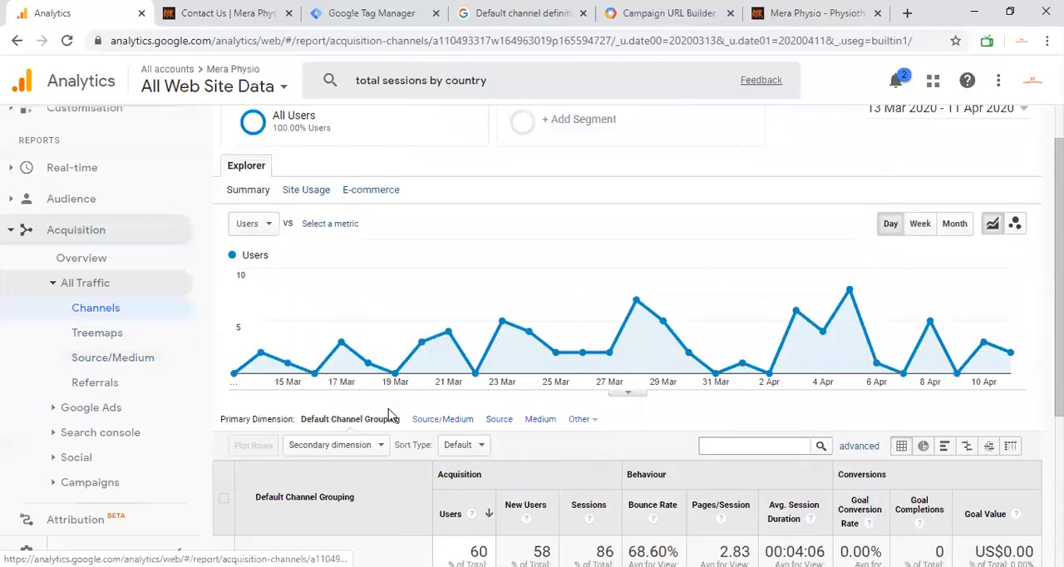
pyautogui.click(447, 380)
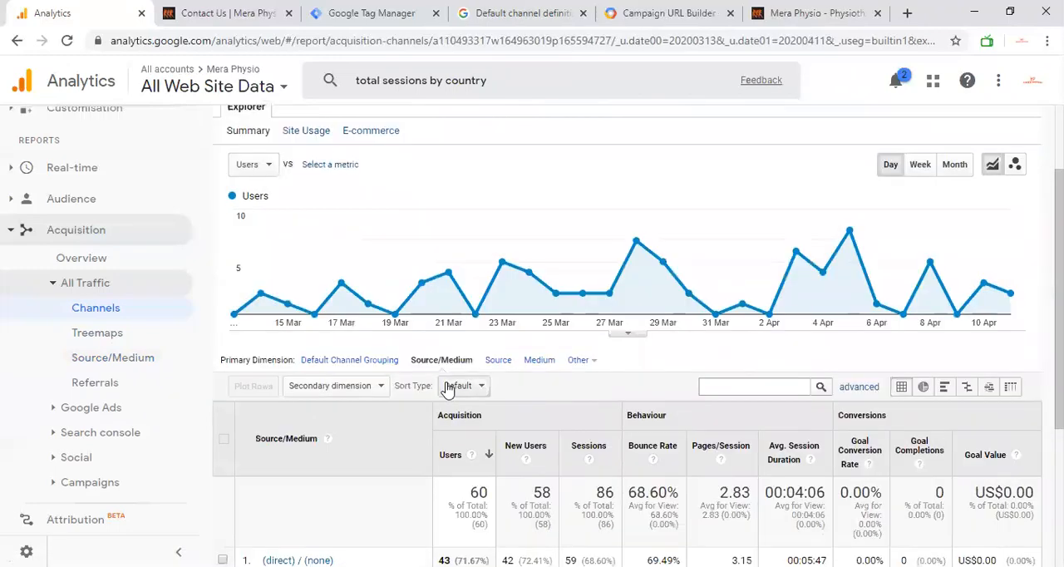
pyautogui.click(167, 360)
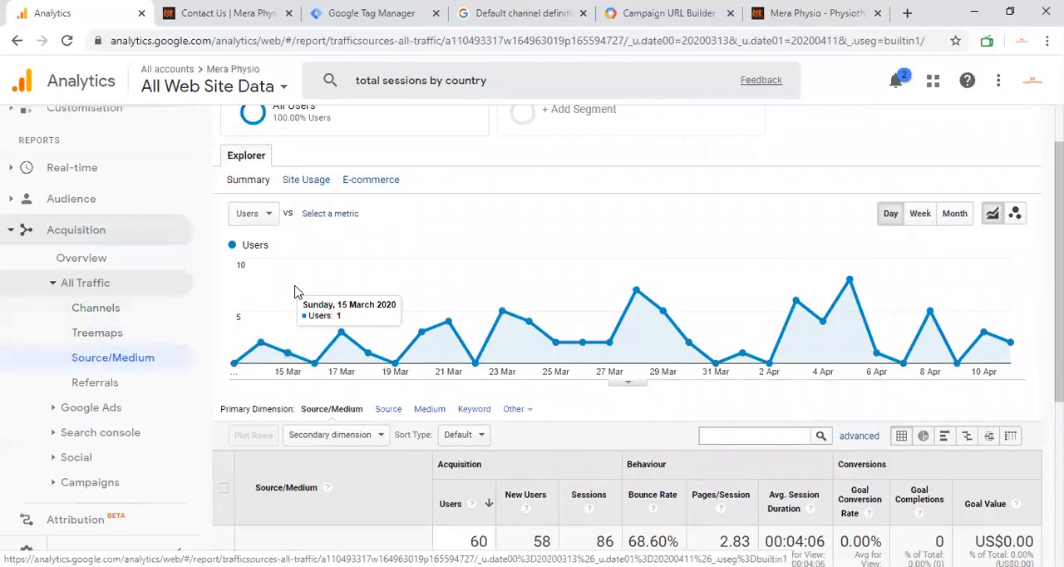
pyautogui.scroll(1, 499, 316)
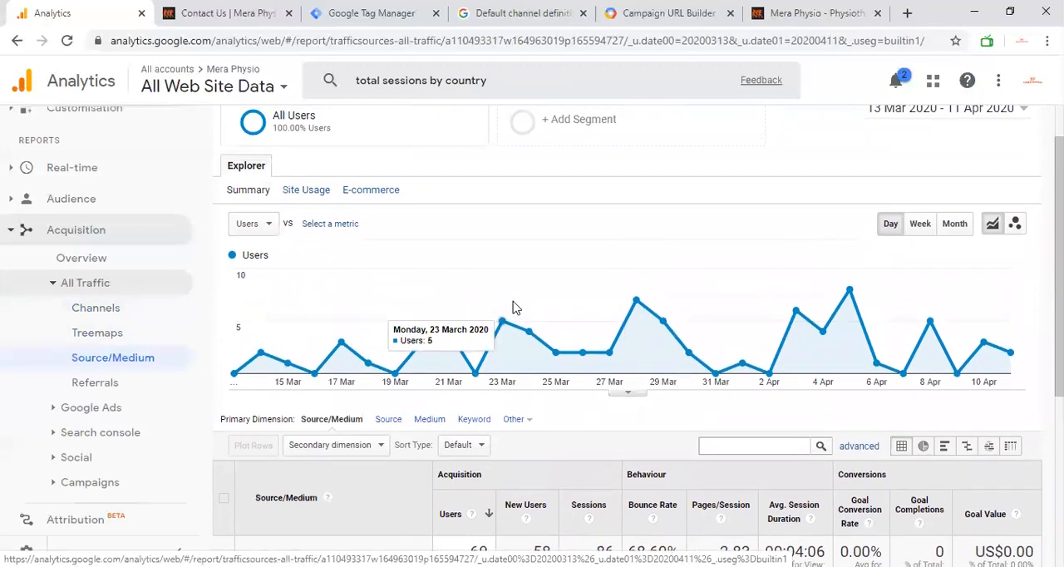
# Step: Open the Referrals report under All Traffic and review its table of referring sources
pyautogui.scroll(-2, 438, 316)
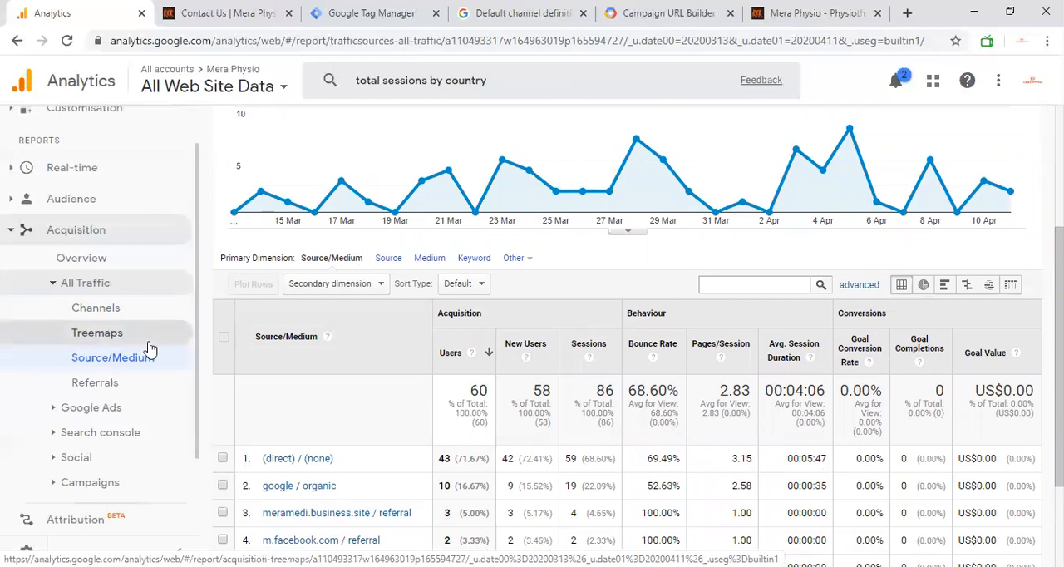
pyautogui.click(98, 384)
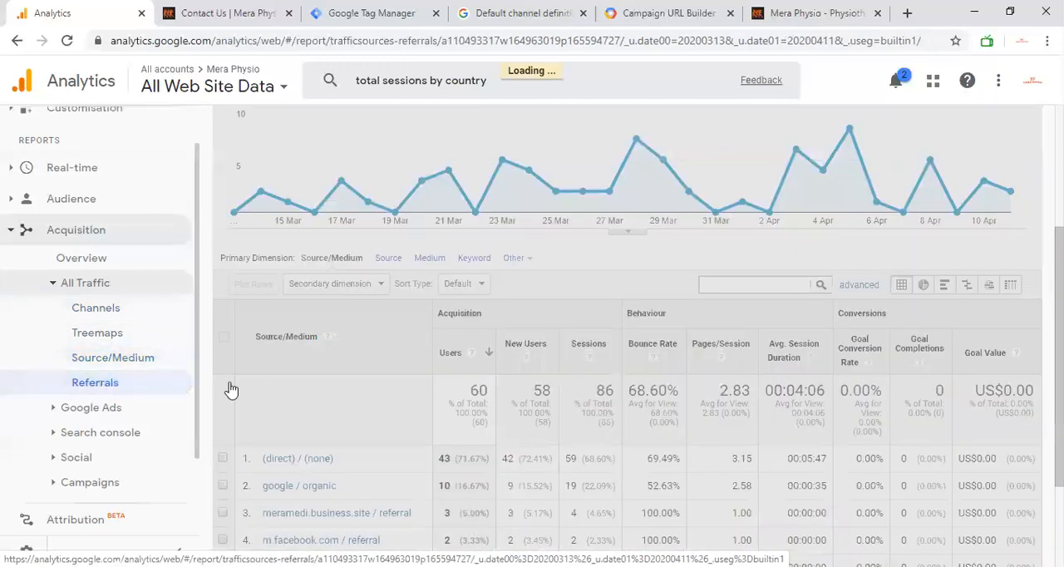
pyautogui.scroll(-2, 383, 411)
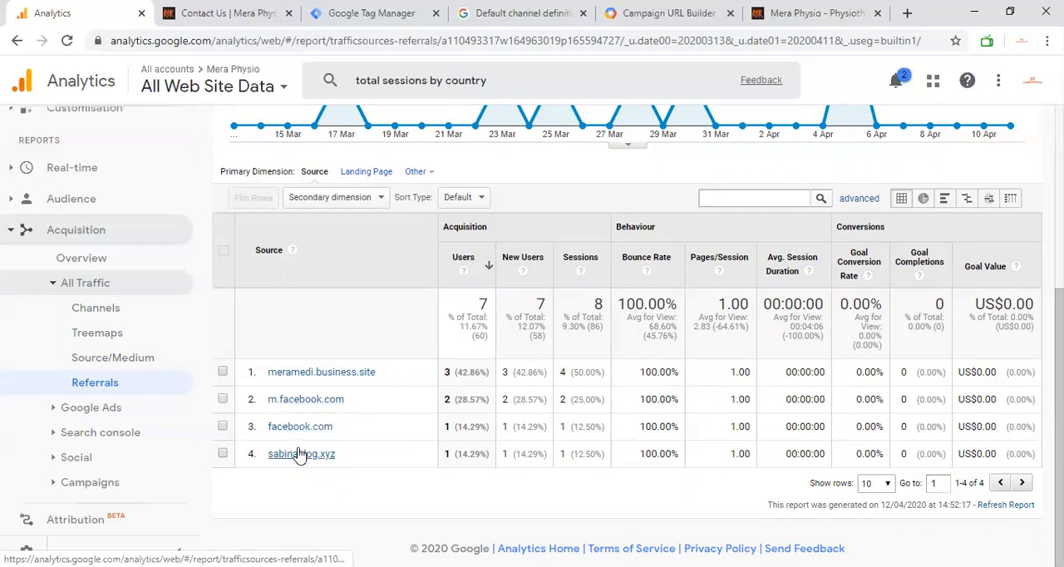
# Step: Examine the Referral Traffic report's daily Users chart alongside the acquisition, behaviour and conversion columns of its Source table
pyautogui.scroll(4, 454, 472)
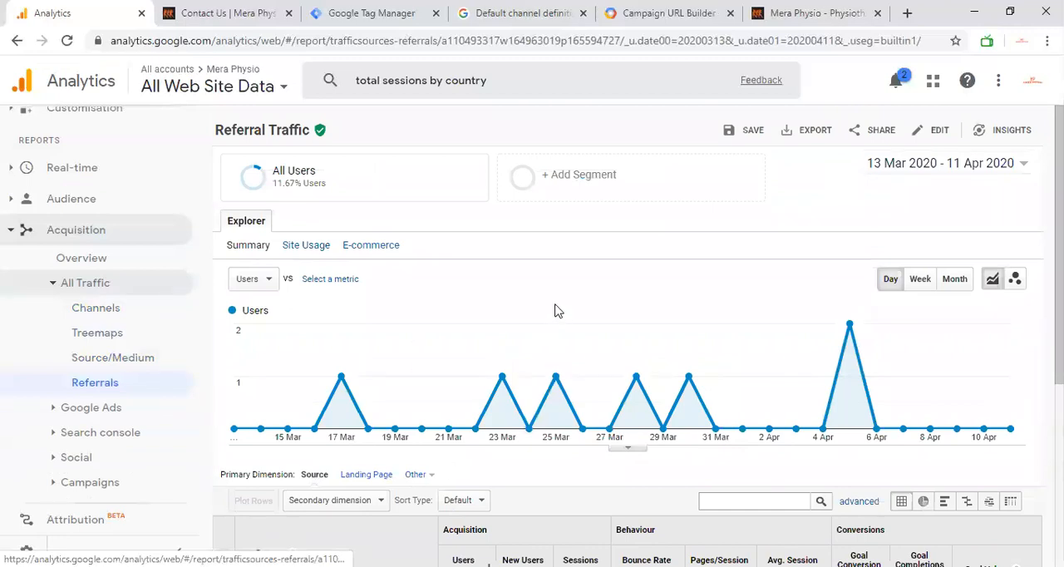
pyautogui.scroll(-1, 557, 310)
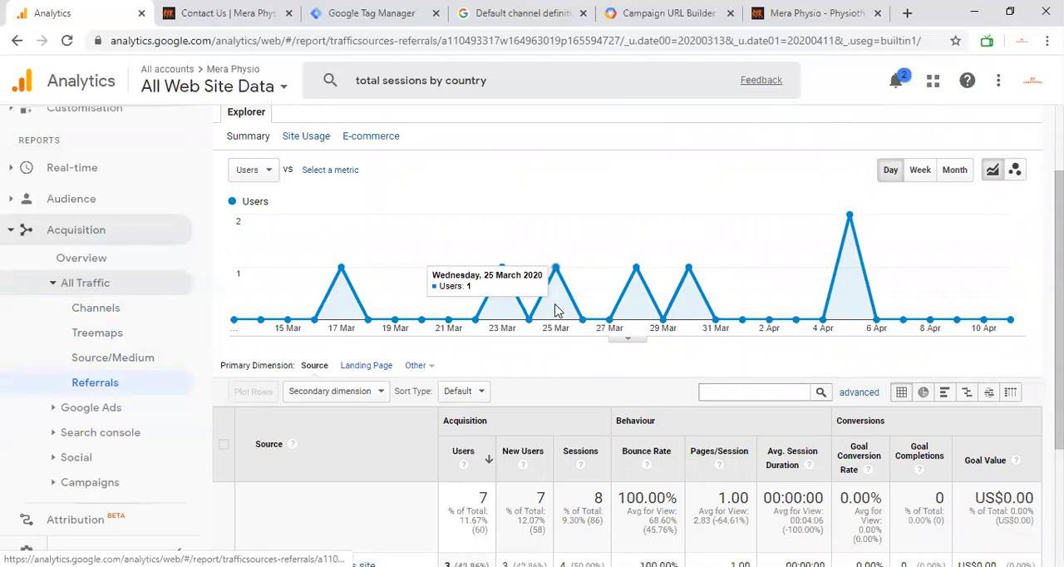
pyautogui.scroll(1, 557, 310)
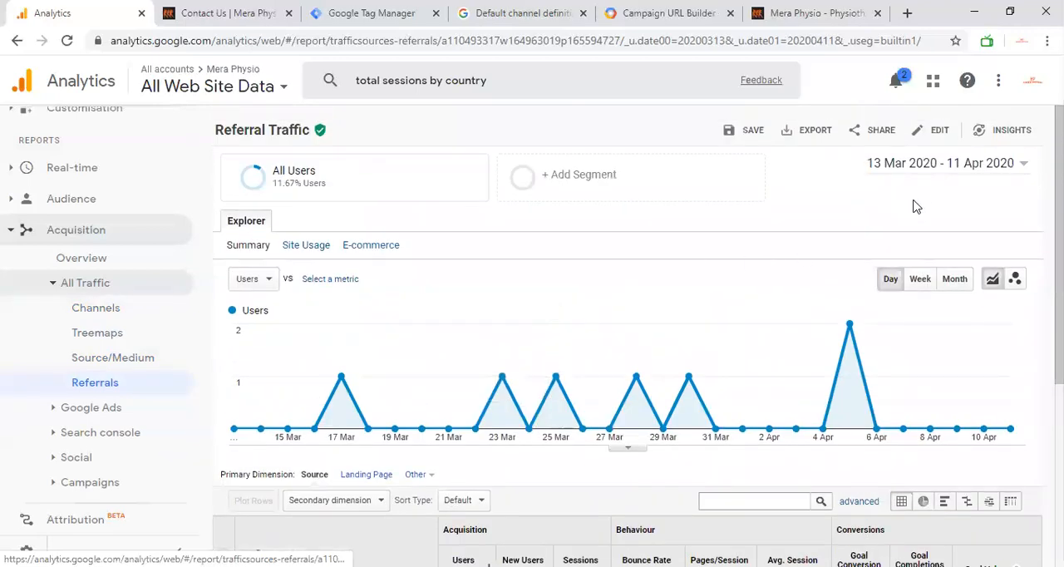
pyautogui.scroll(-2, 810, 301)
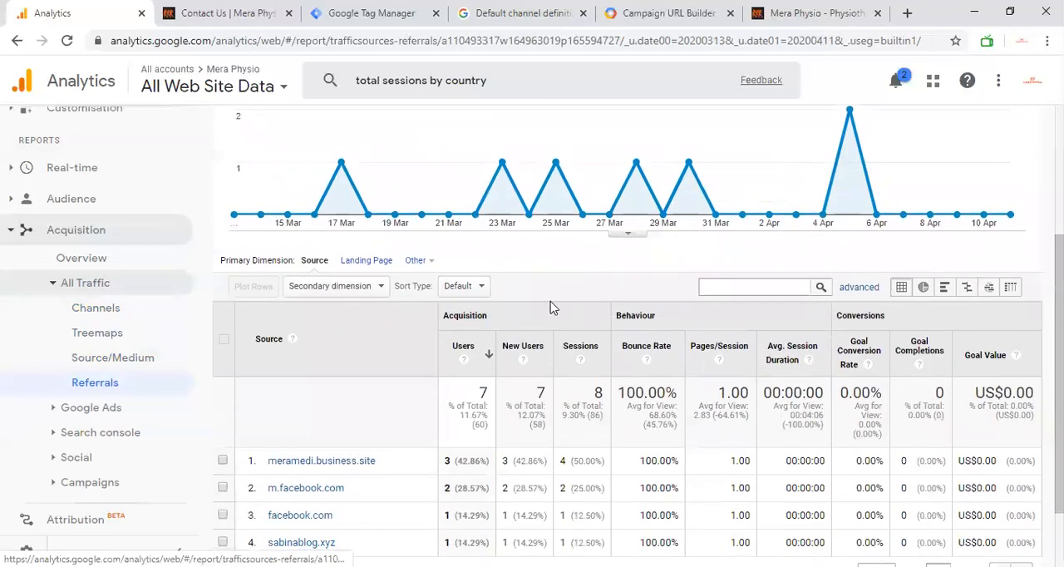
pyautogui.scroll(1, 549, 309)
pyautogui.scroll(-1, 331, 374)
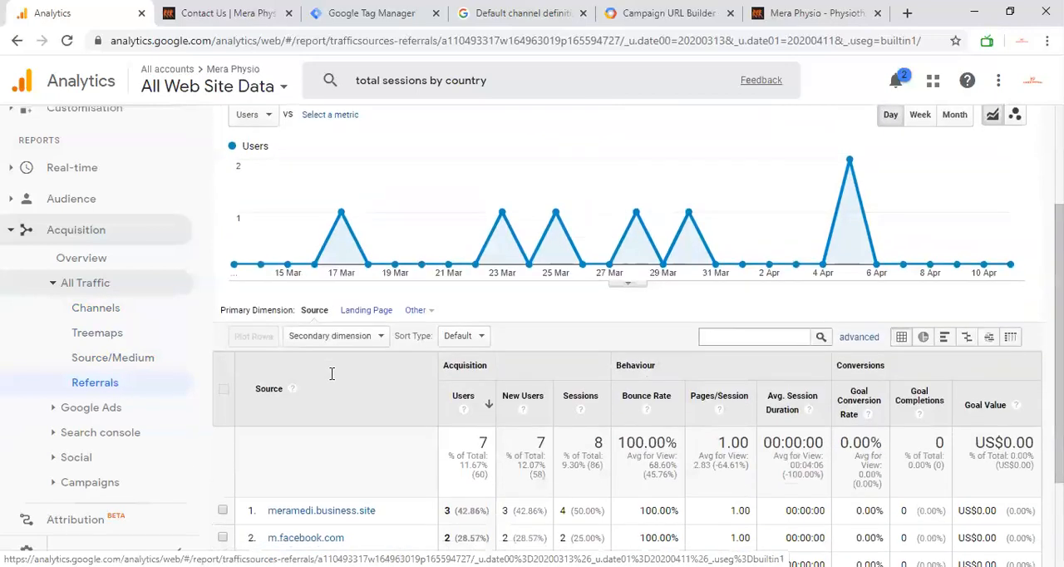
pyautogui.scroll(-2, 71, 427)
pyautogui.scroll(1, 72, 427)
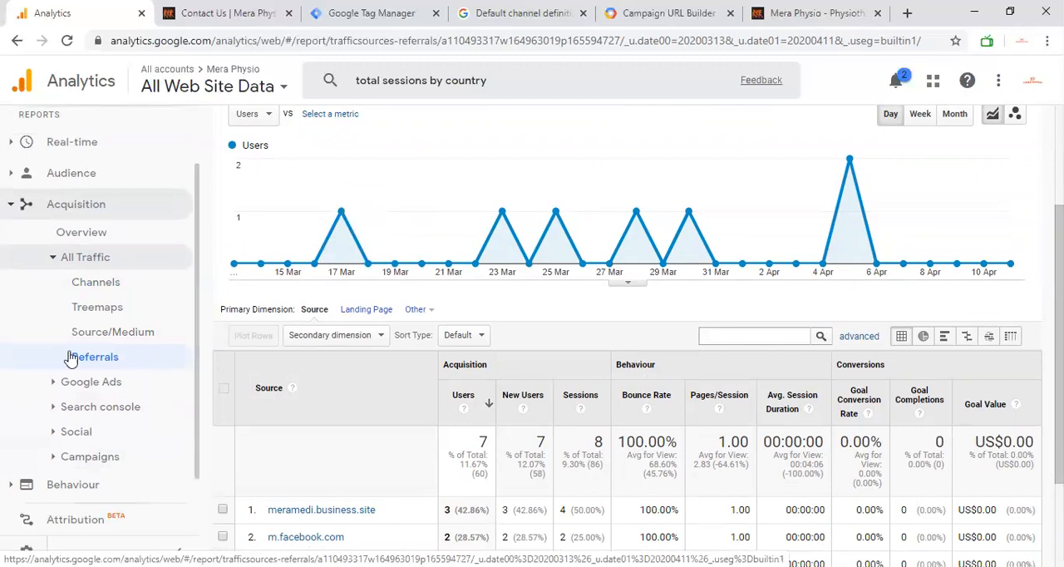
pyautogui.scroll(-1, 54, 386)
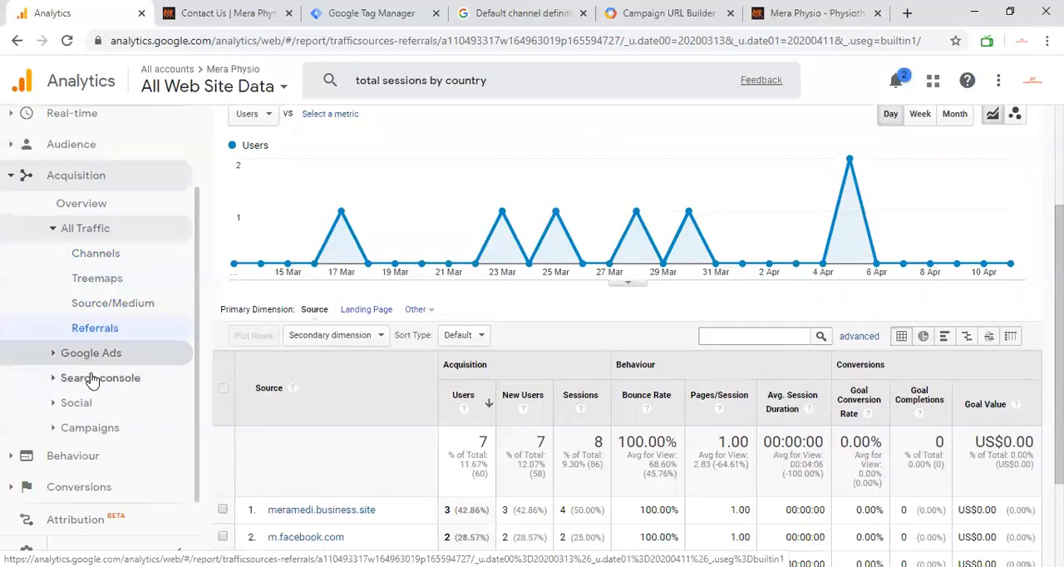